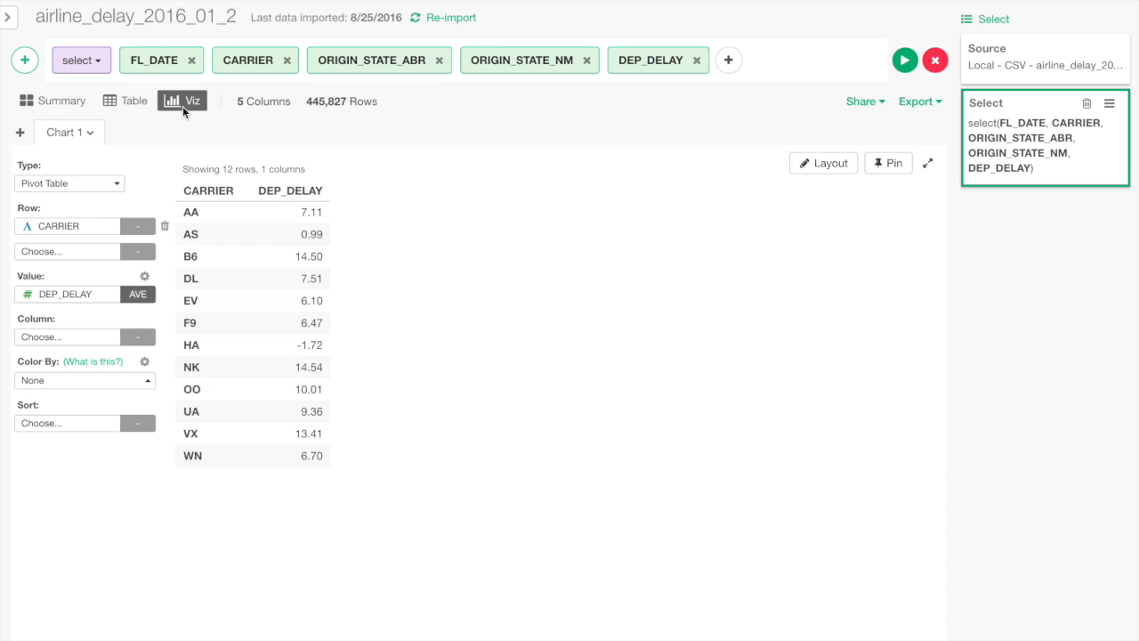
Show the data as a table and summarize DEP_DELAY with the mean (Average) function into DEP_DELAY_mean
{"action": "left_click", "coordinate": [124, 105]}
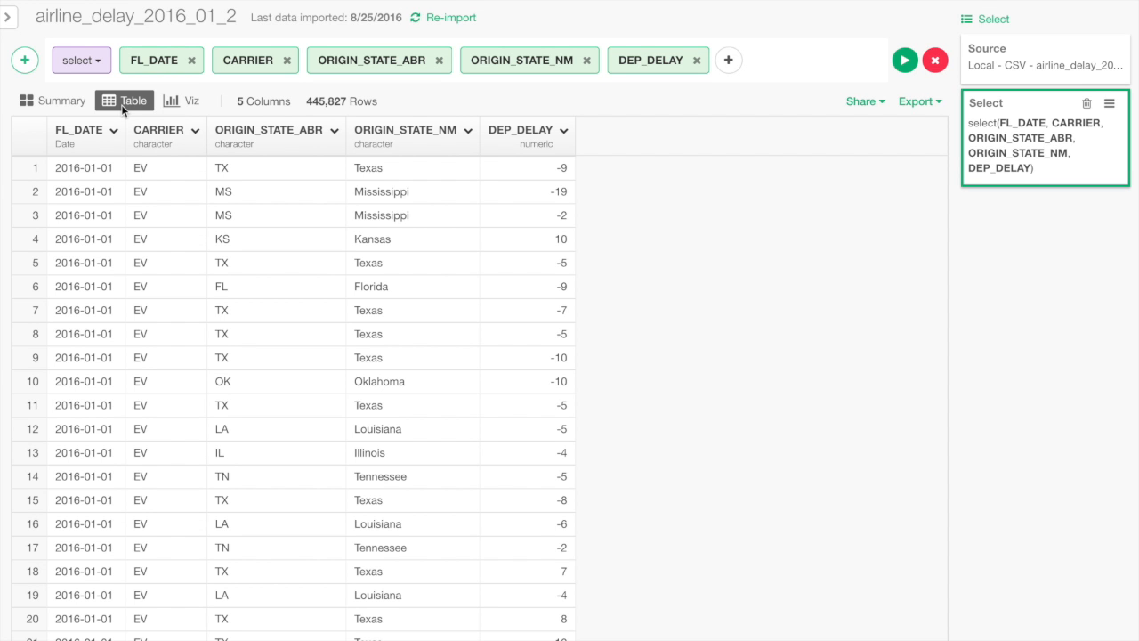
{"action": "left_click", "coordinate": [563, 130]}
{"action": "mouse_move", "coordinate": [616, 261]}
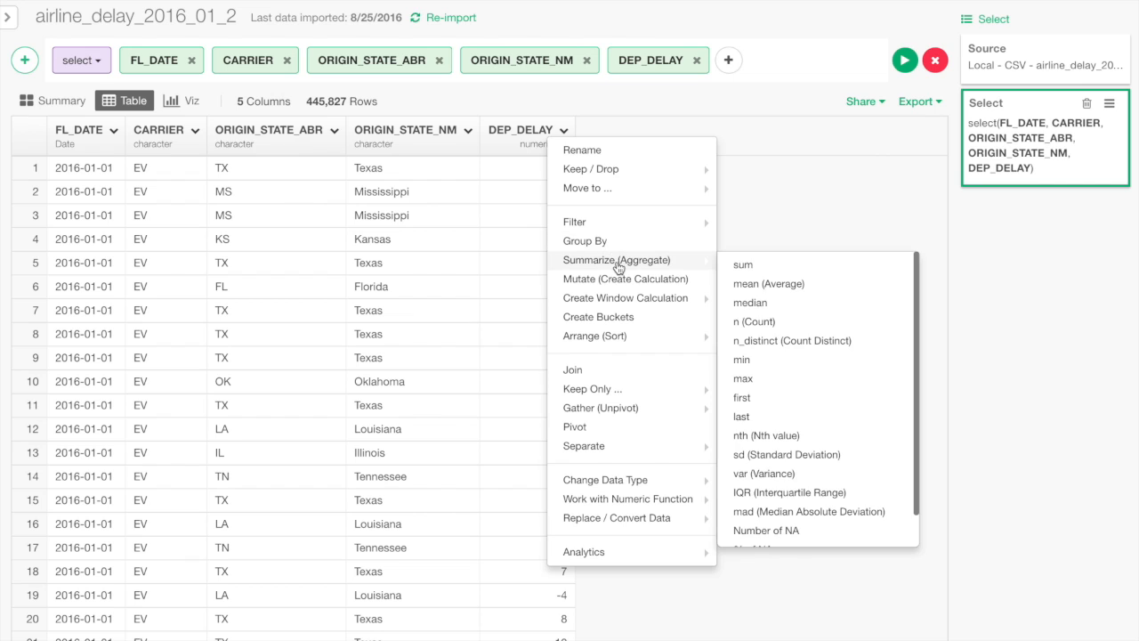
{"action": "left_click", "coordinate": [774, 285]}
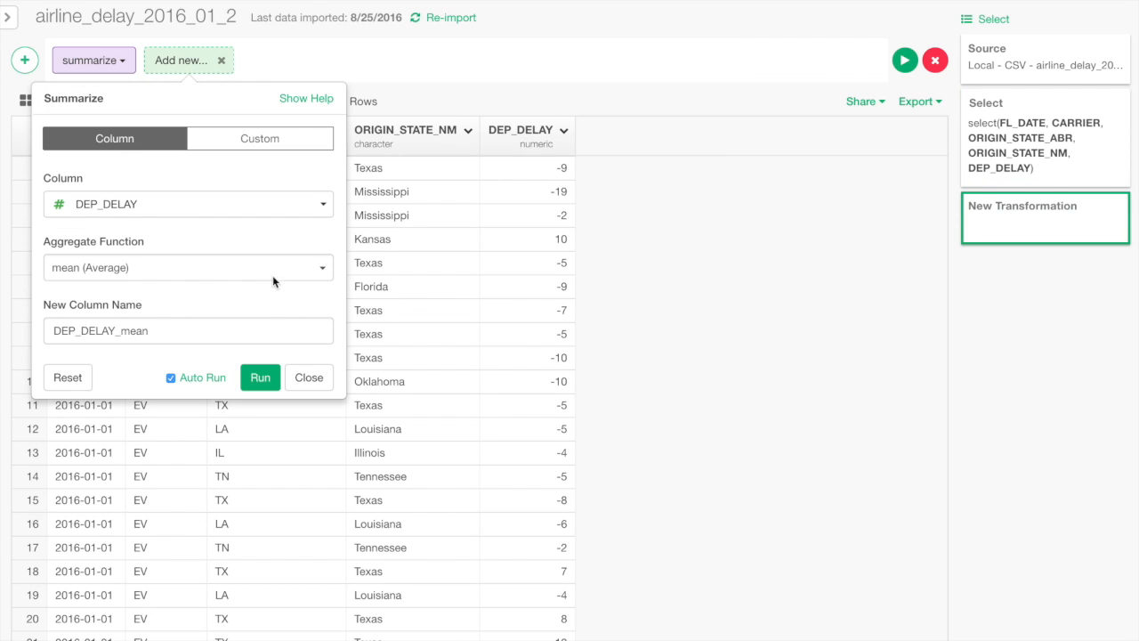
{"action": "left_click", "coordinate": [270, 381]}
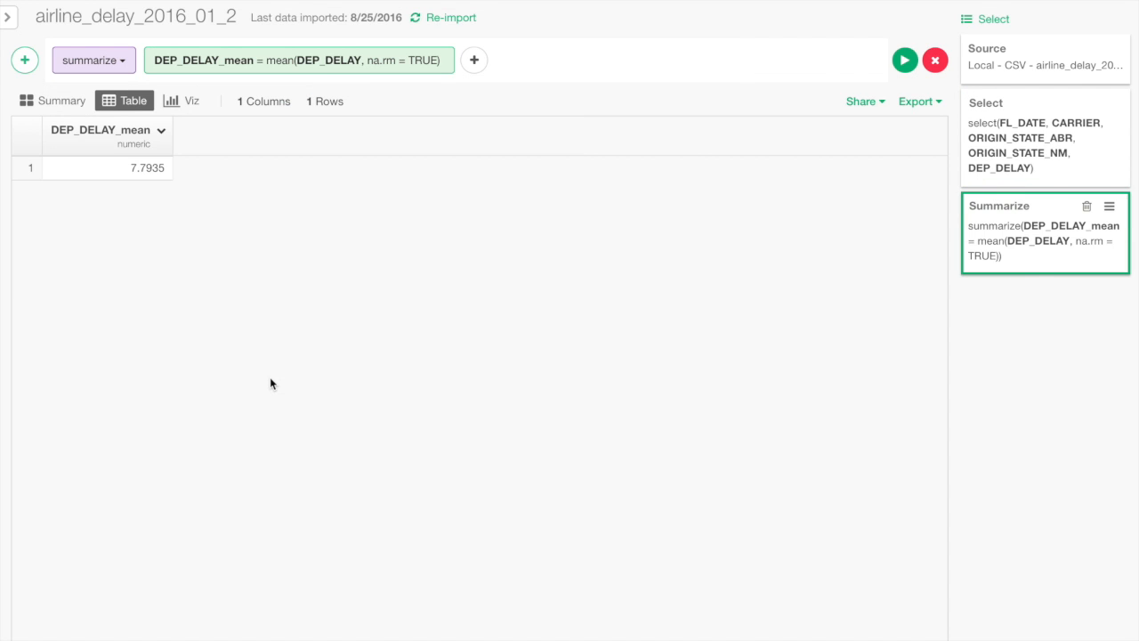
Add a second aggregate to the Summarize step: the median of DEP_DELAY, named DEP_DELAY_median
{"action": "left_click", "coordinate": [475, 60]}
{"action": "left_click", "coordinate": [454, 207]}
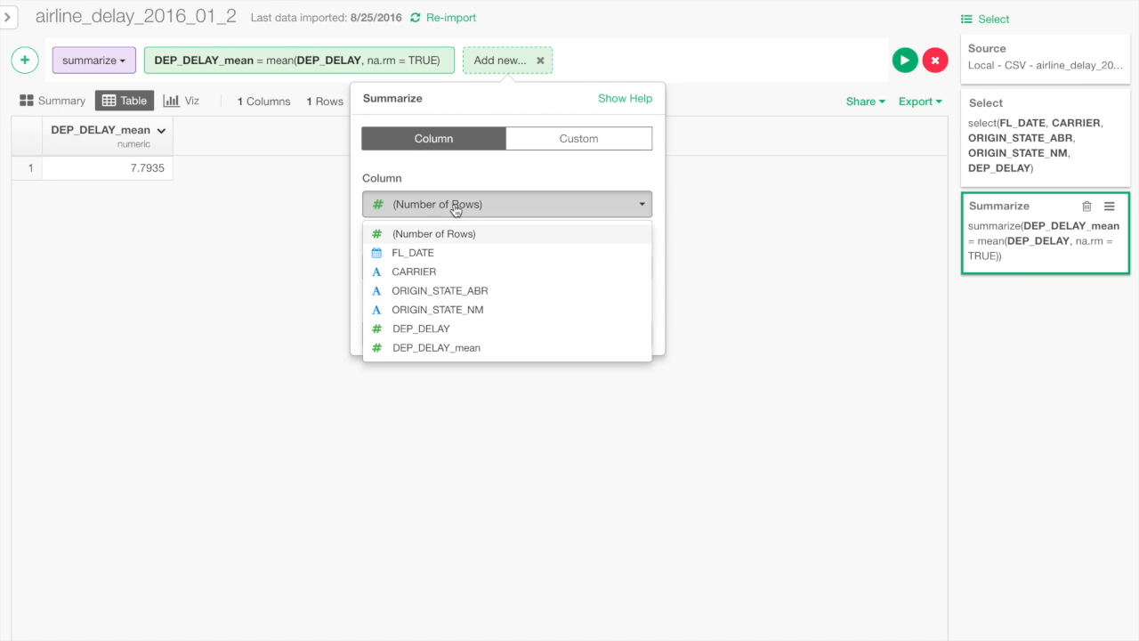
{"action": "left_click", "coordinate": [453, 331]}
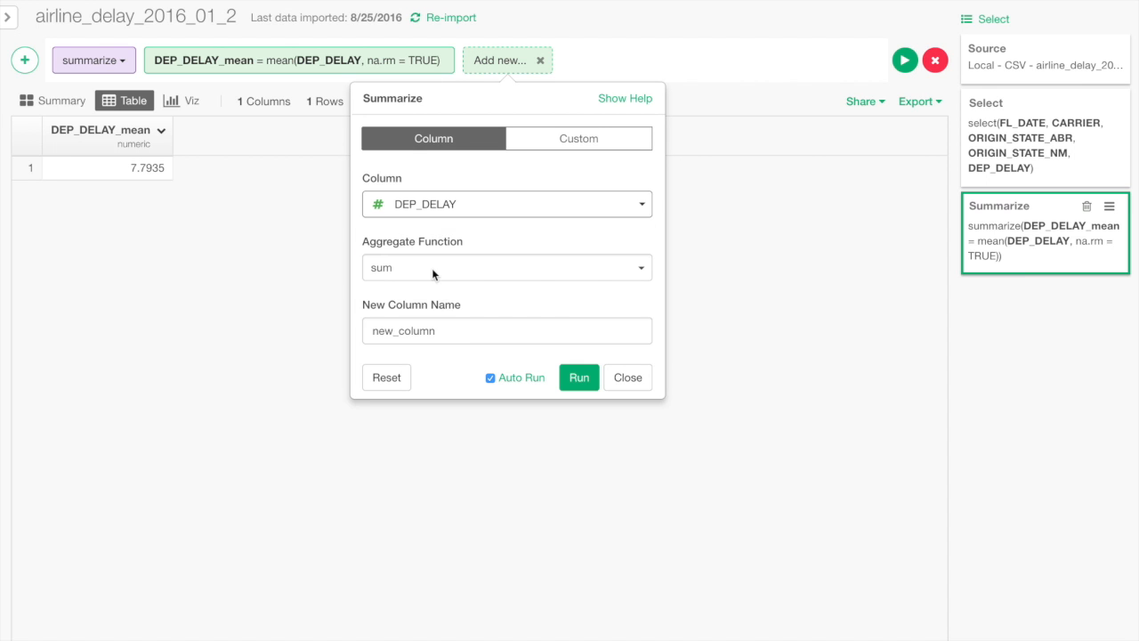
{"action": "left_click", "coordinate": [432, 267]}
{"action": "left_click", "coordinate": [434, 296]}
{"action": "left_click", "coordinate": [433, 334]}
{"action": "type", "text": "DEP_DELAY_median"}
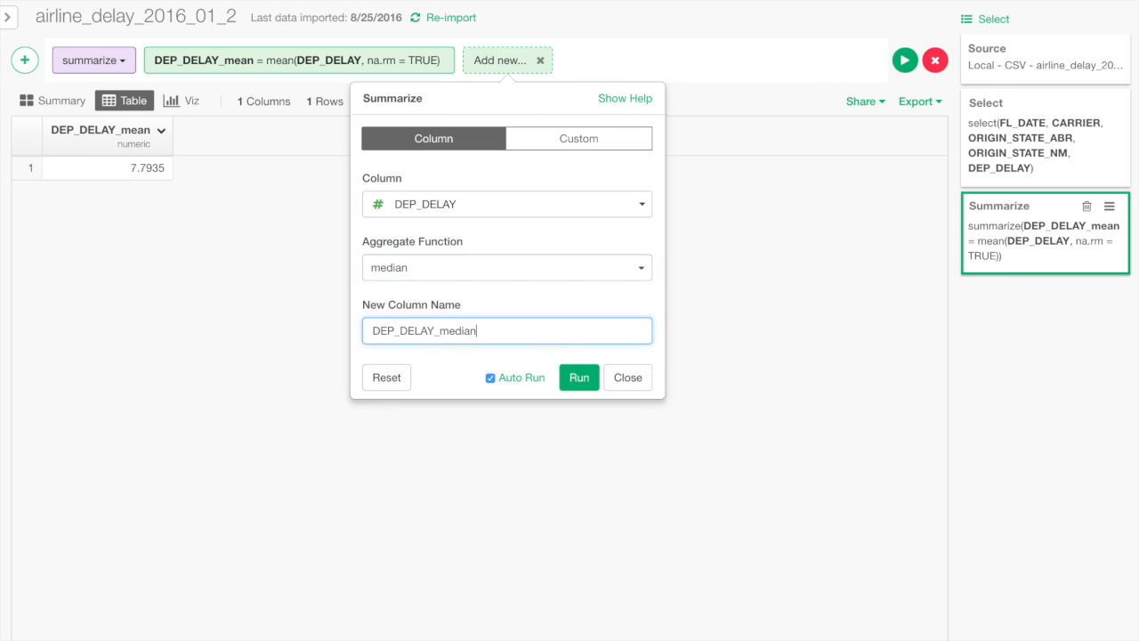
{"action": "key", "text": "Return"}
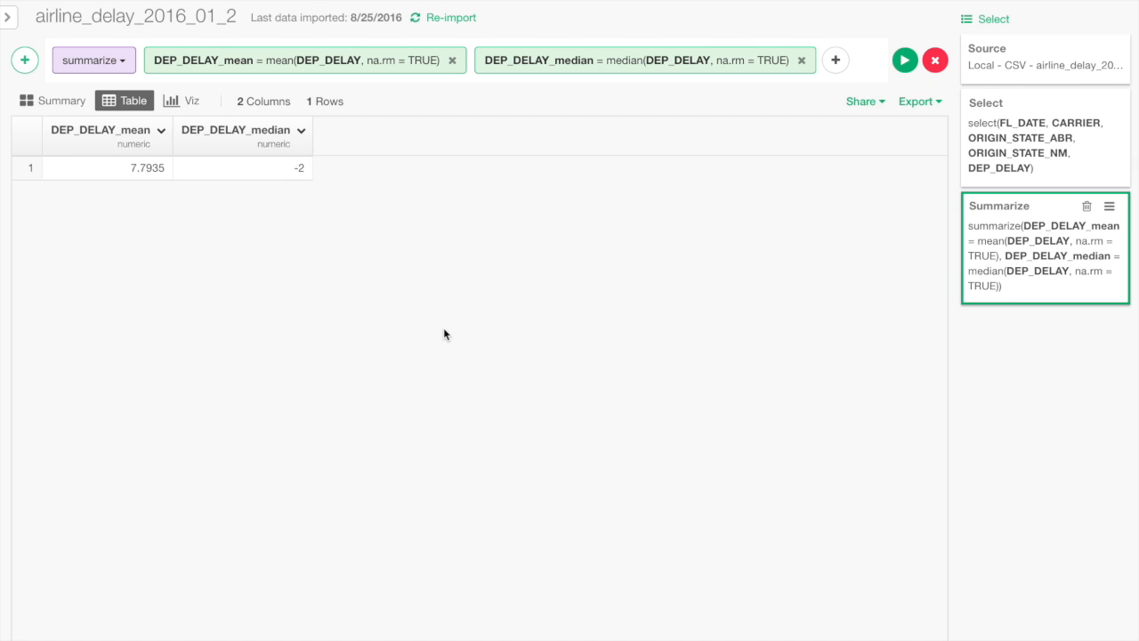
Insert a grouping by CARRIER between the Select and Summarize steps, and show the summarized result
{"action": "left_click", "coordinate": [1024, 132]}
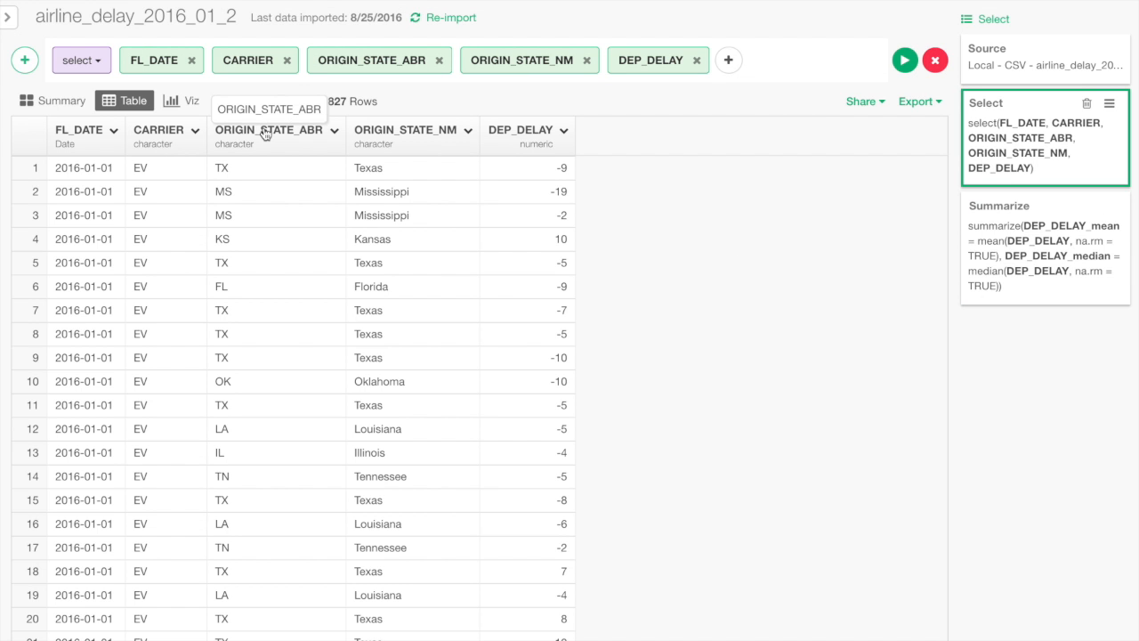
{"action": "left_click", "coordinate": [195, 130]}
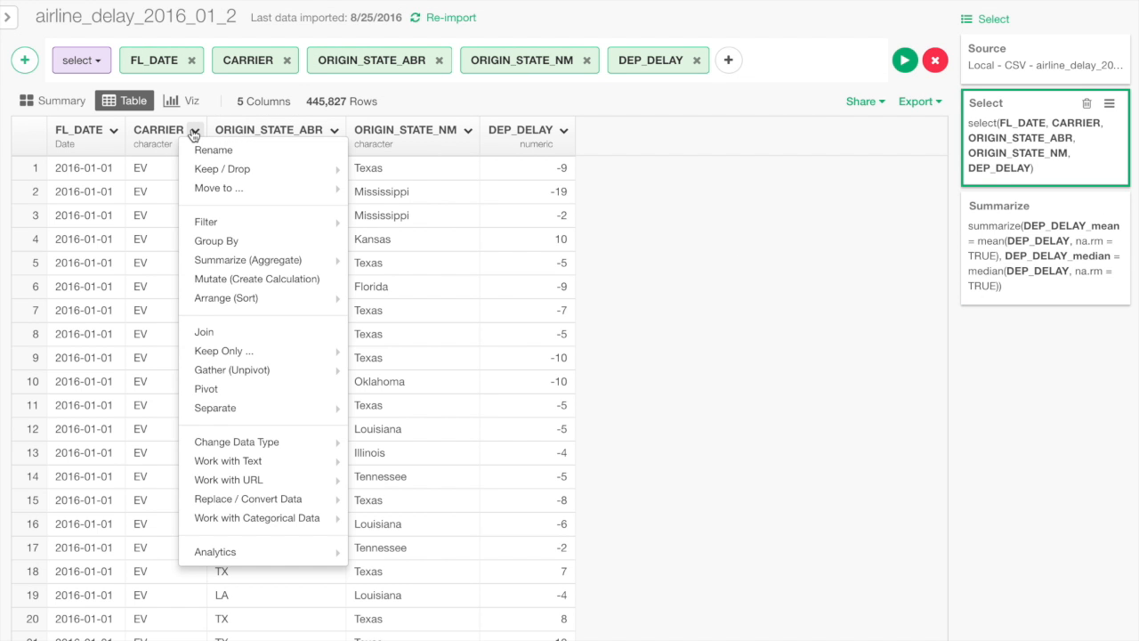
{"action": "left_click", "coordinate": [240, 241]}
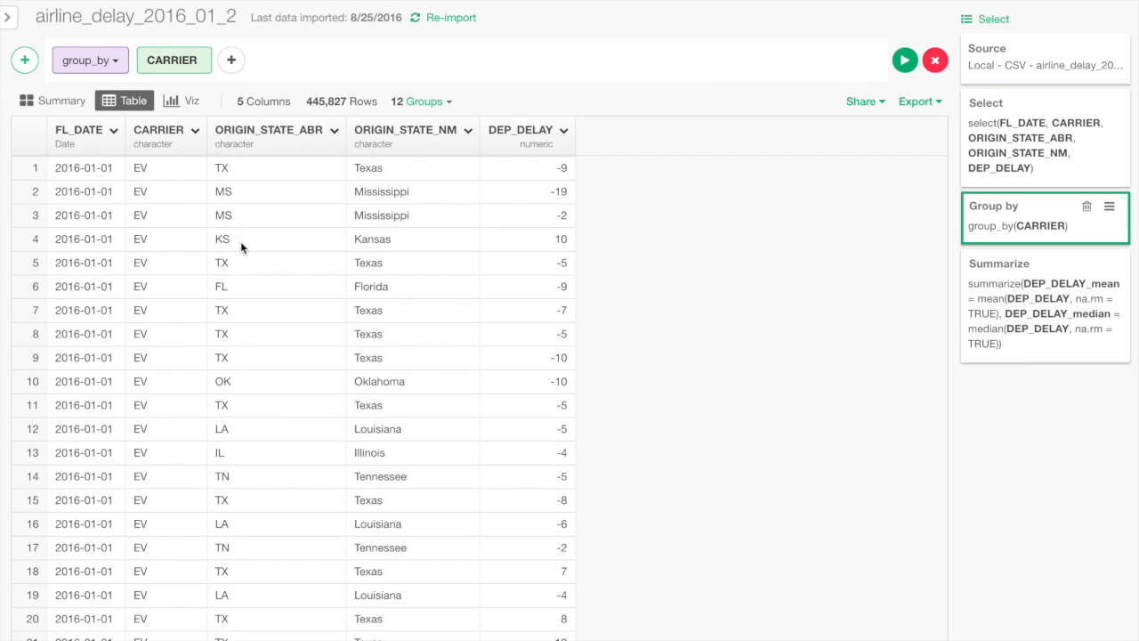
{"action": "left_click", "coordinate": [1026, 300]}
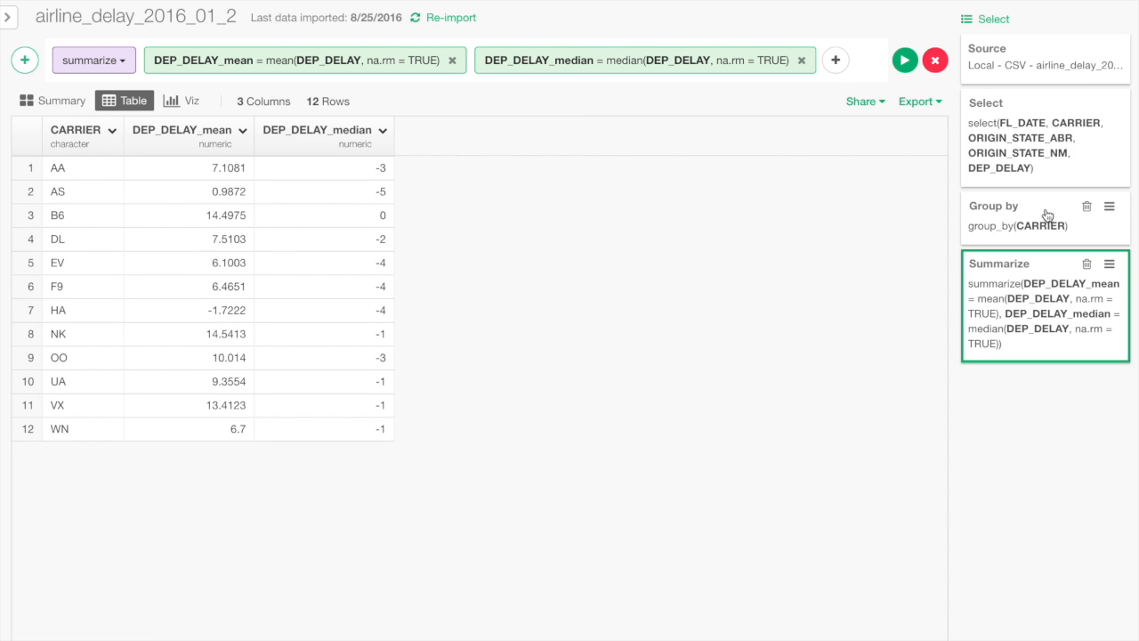
Add ORIGIN_STATE_NM to the existing Group by step and look through the summarized rows
{"action": "left_click", "coordinate": [1015, 230]}
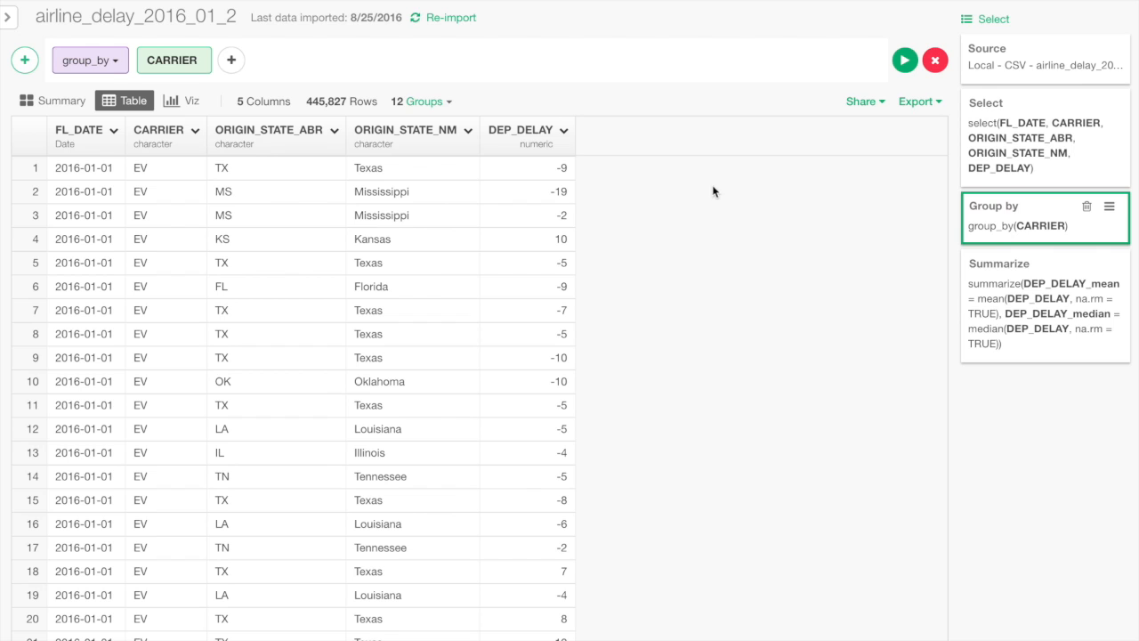
{"action": "left_click", "coordinate": [467, 130]}
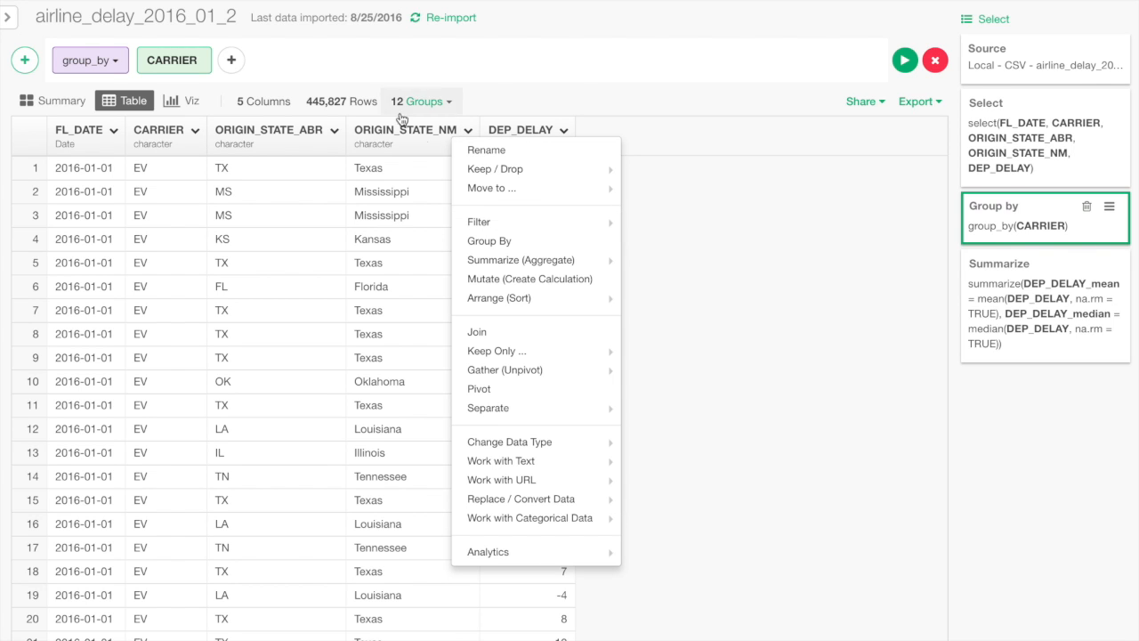
{"action": "left_click", "coordinate": [483, 242]}
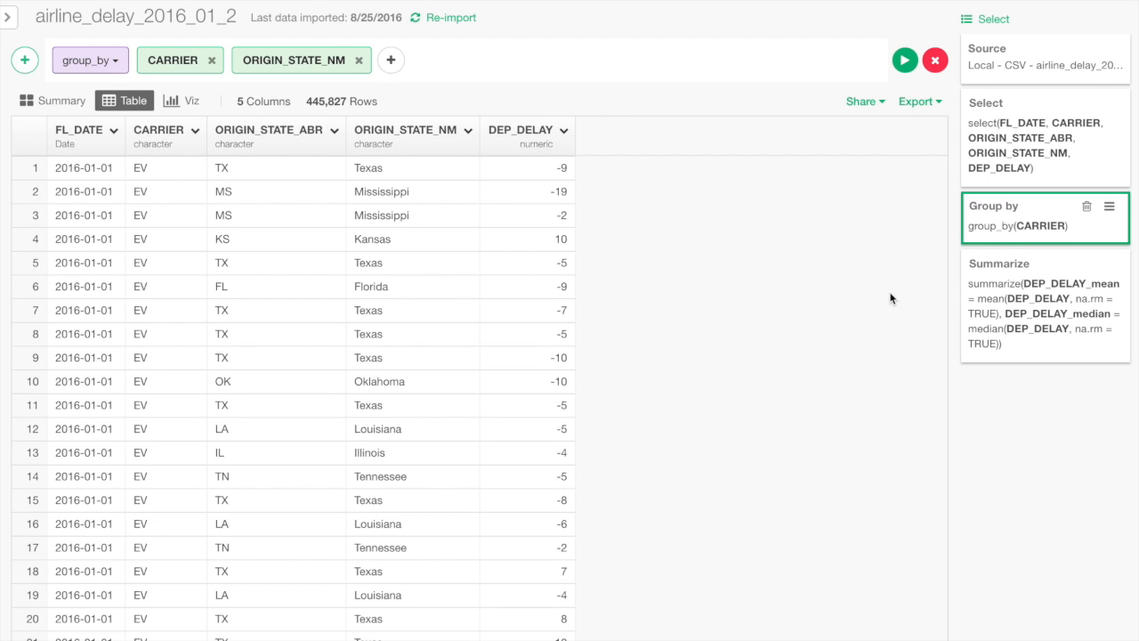
{"action": "left_click", "coordinate": [1025, 289]}
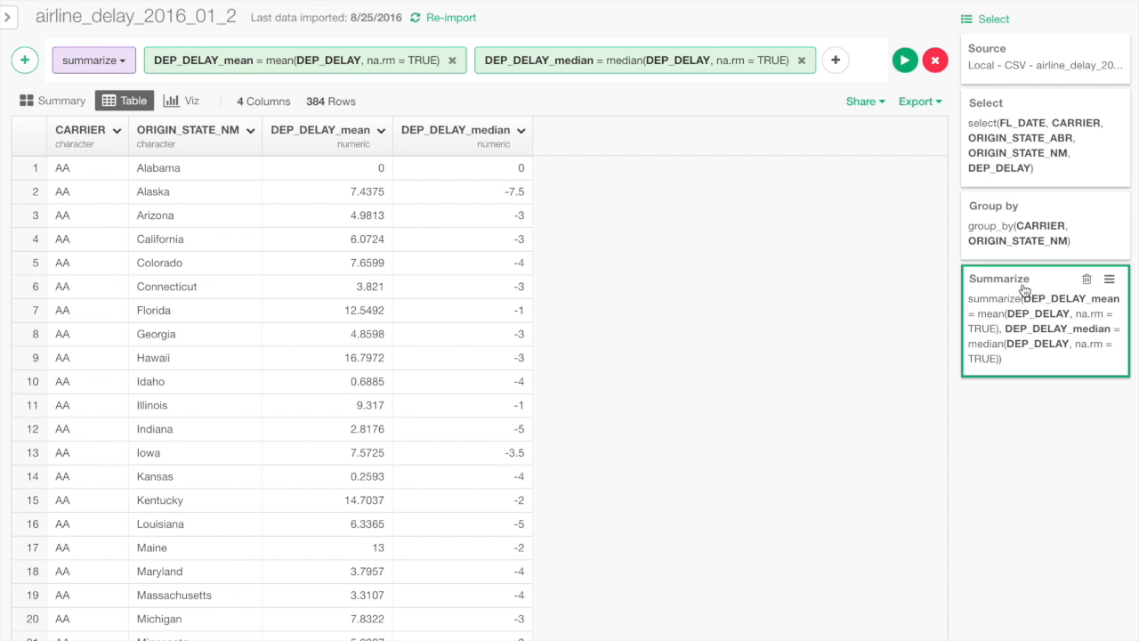
{"action": "scroll", "coordinate": [465, 394], "scroll_direction": "down", "scroll_amount": 10}
{"action": "scroll", "coordinate": [464, 396], "scroll_direction": "down", "scroll_amount": 8}
{"action": "scroll", "coordinate": [464, 396], "scroll_direction": "up", "scroll_amount": 17}
Add the number of rows to the Summarize step as a new column named counts
{"action": "left_click", "coordinate": [835, 64]}
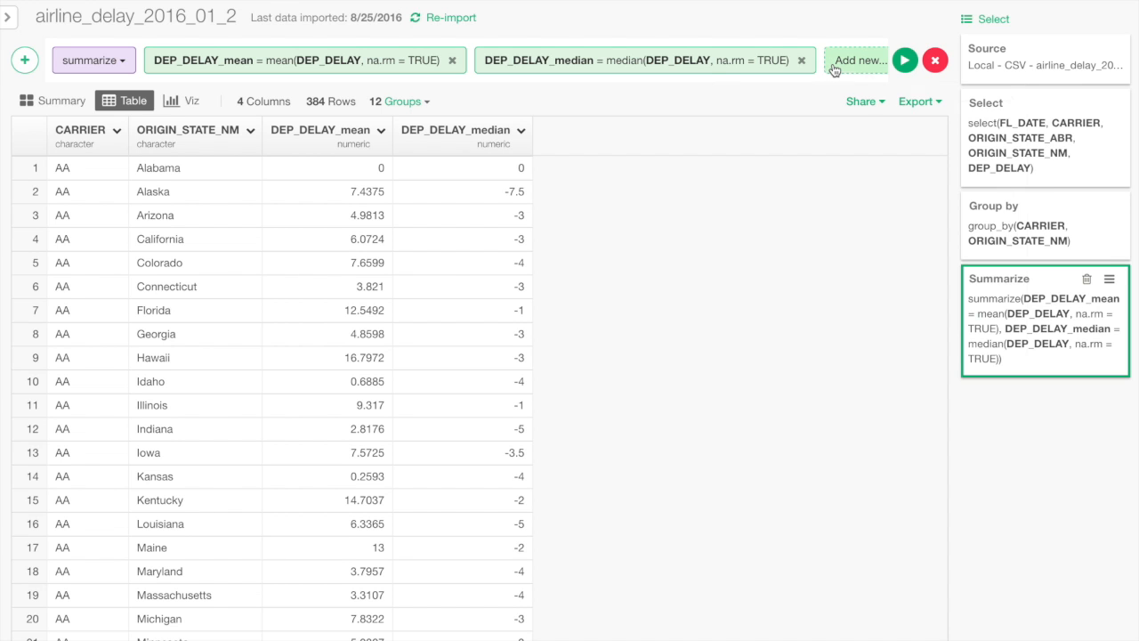
{"action": "left_click", "coordinate": [795, 203]}
{"action": "left_click", "coordinate": [795, 205]}
{"action": "double_click", "coordinate": [825, 261]}
{"action": "type", "text": "counts"}
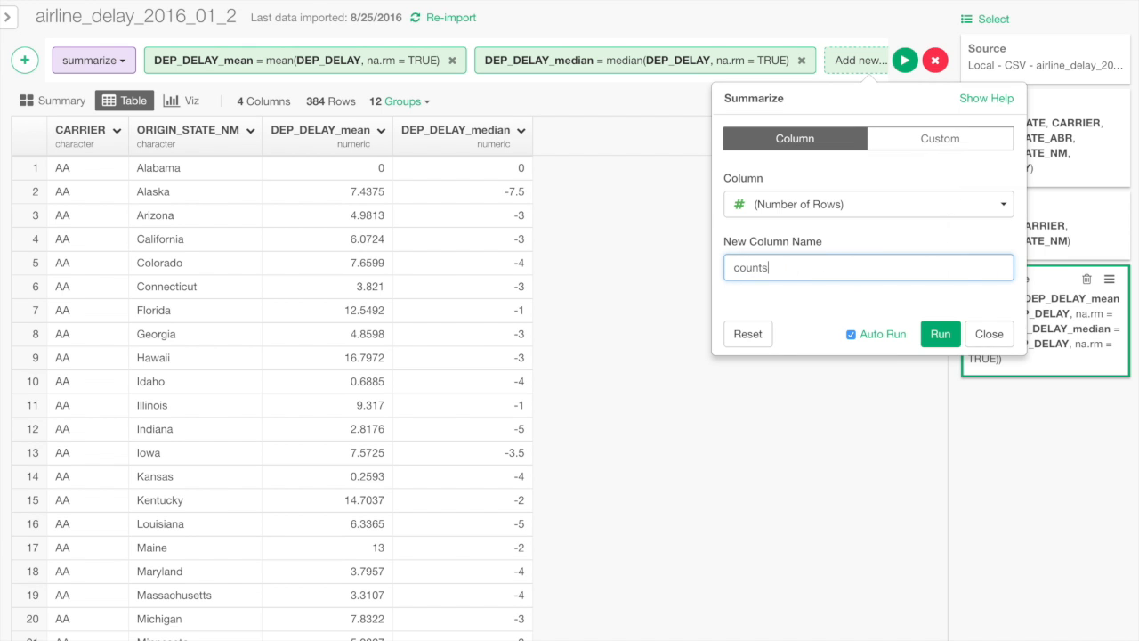
{"action": "key", "text": "Return"}
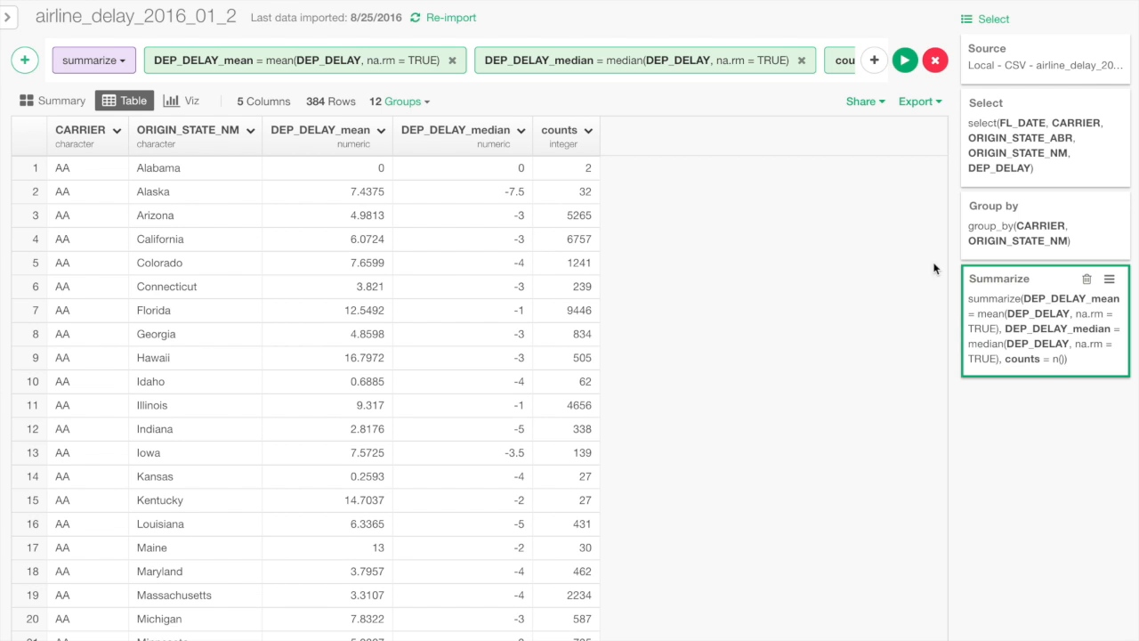
Check which columns the data is grouped by at the Group by step and at the Summarize step
{"action": "left_click", "coordinate": [990, 240]}
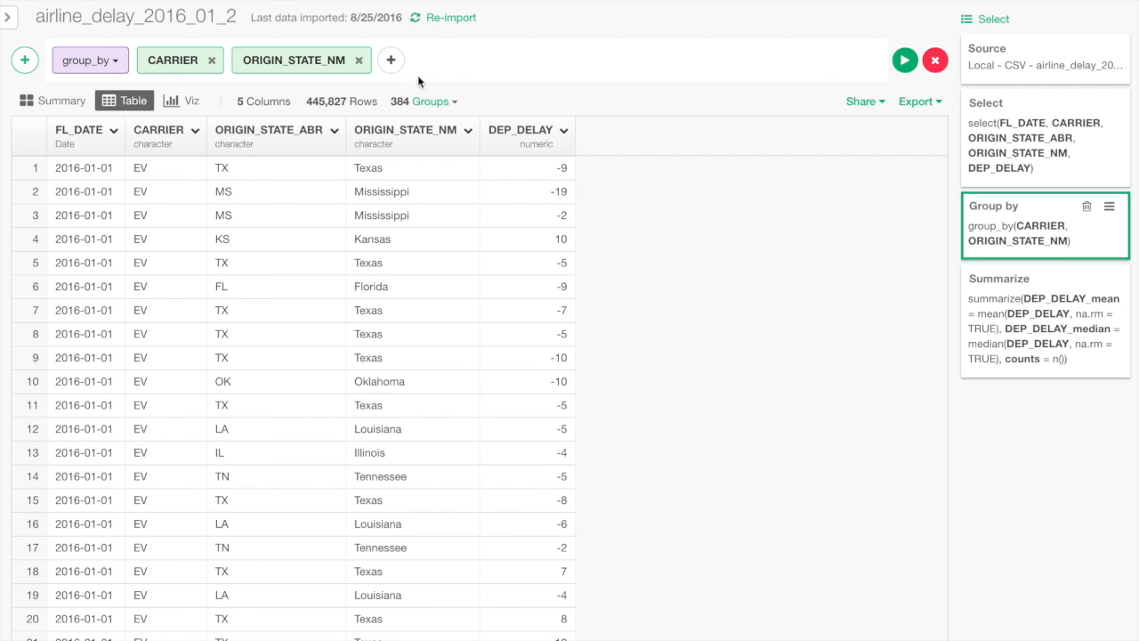
{"action": "left_click", "coordinate": [430, 100]}
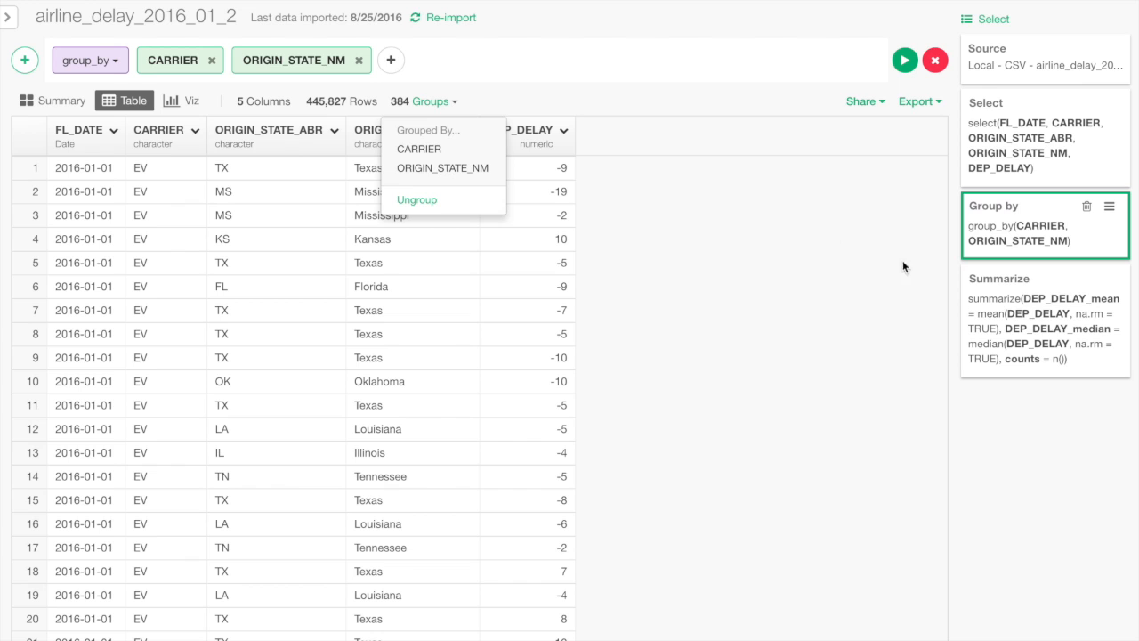
{"action": "left_click", "coordinate": [1003, 305]}
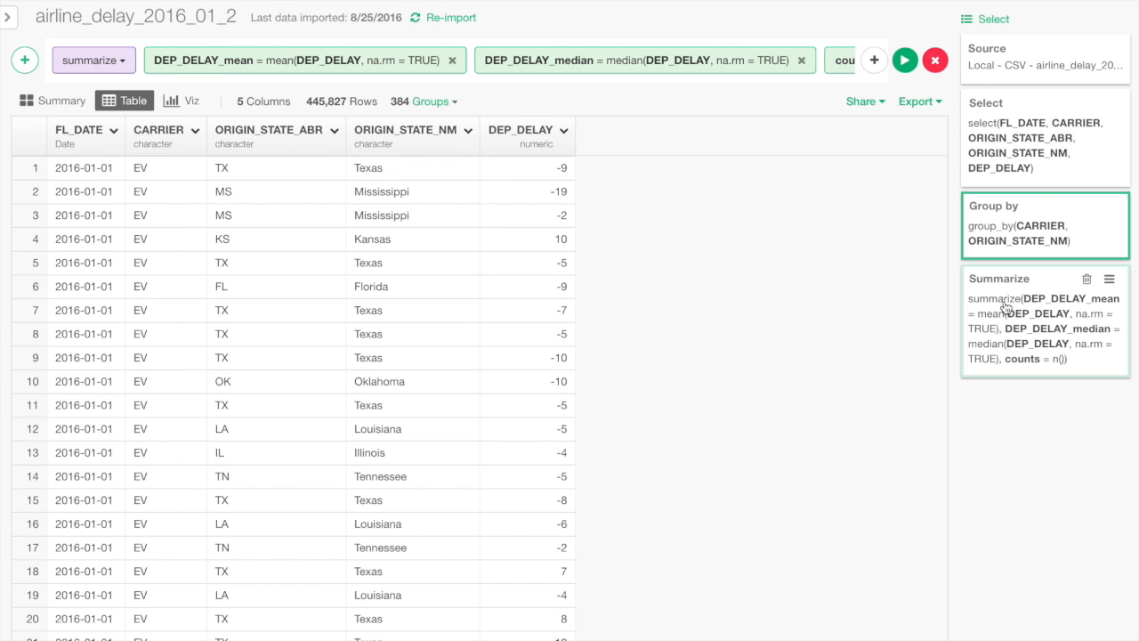
{"action": "left_click", "coordinate": [413, 102]}
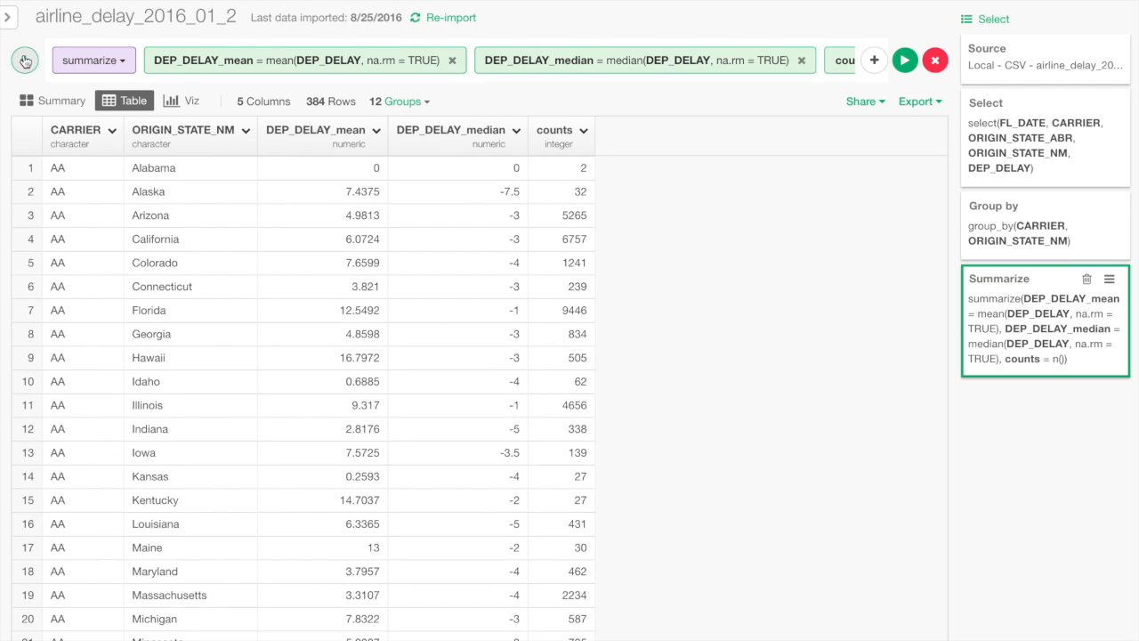
Try summing the counts column in an additional Summarize step, and remove that step again
{"action": "left_click", "coordinate": [25, 61]}
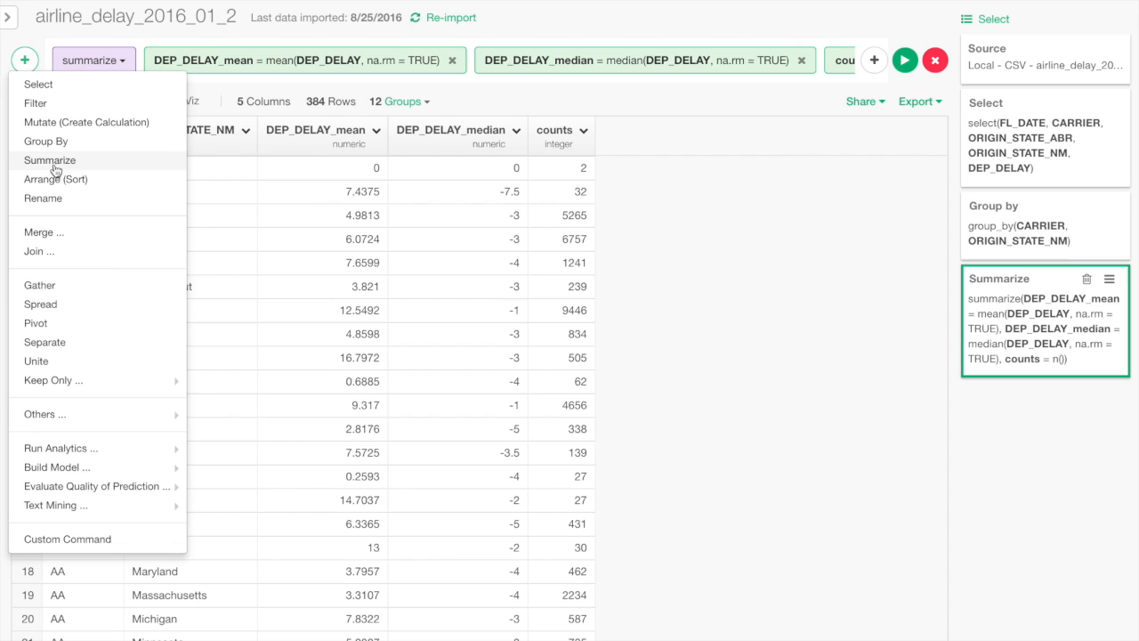
{"action": "left_click", "coordinate": [53, 164]}
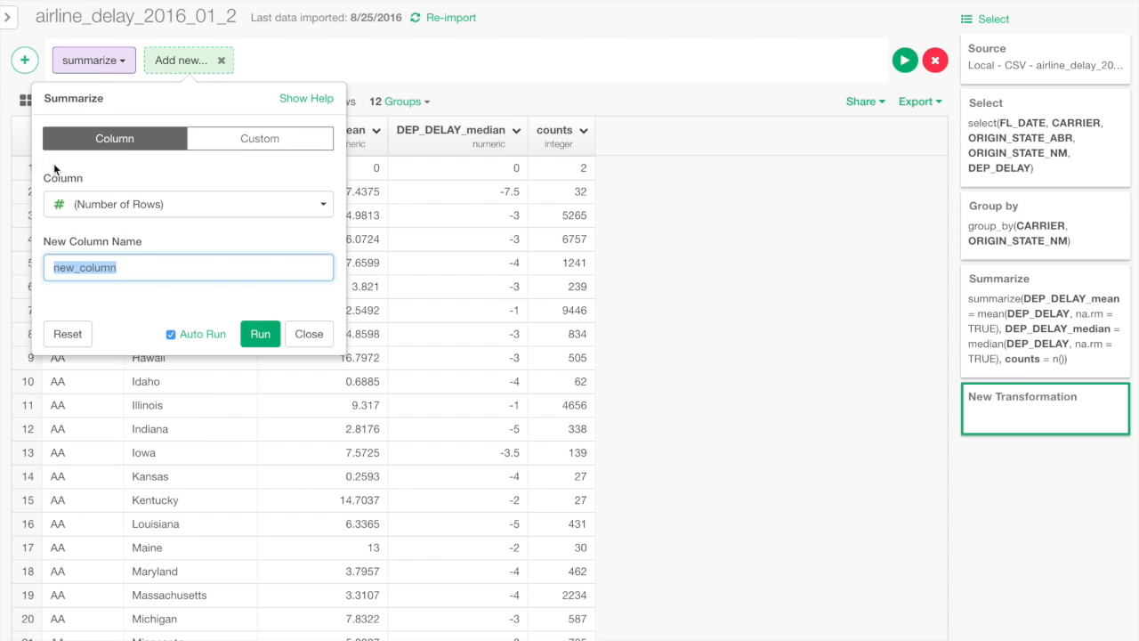
{"action": "left_click", "coordinate": [210, 211]}
{"action": "left_click", "coordinate": [208, 328]}
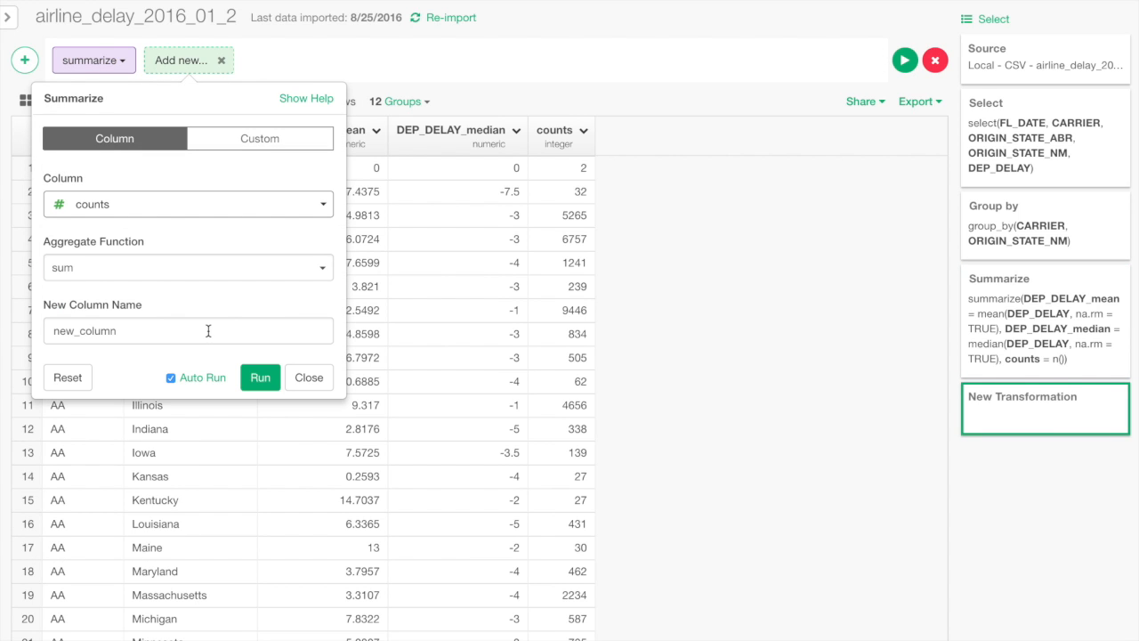
{"action": "left_click", "coordinate": [260, 379]}
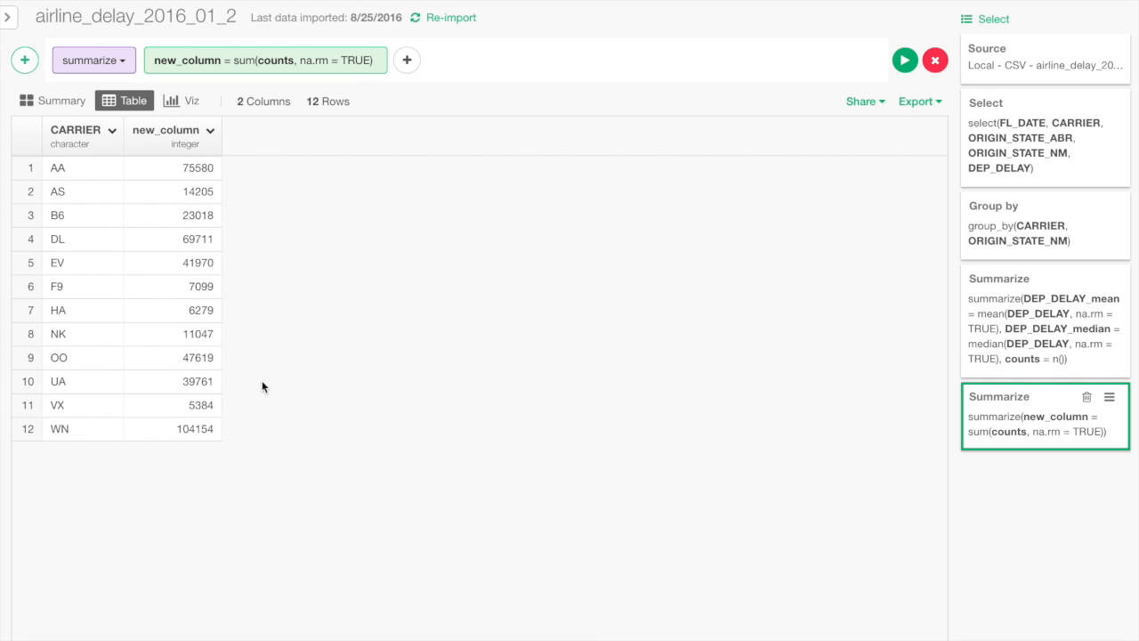
{"action": "left_click", "coordinate": [935, 60]}
{"action": "left_click", "coordinate": [948, 139]}
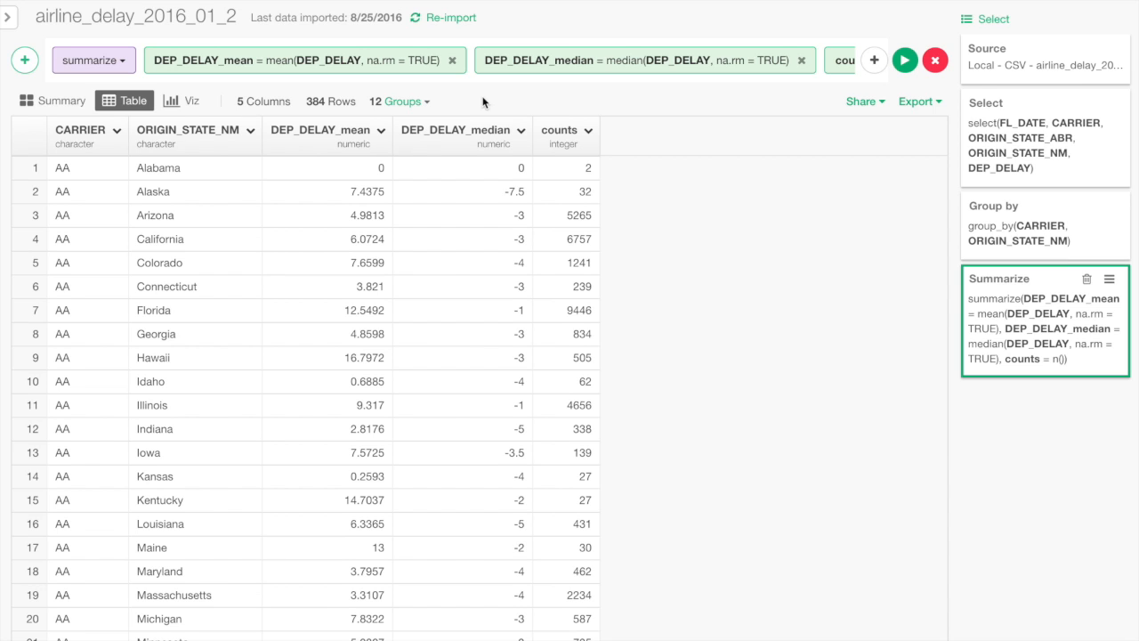
Create a calculated column named total with the formula sum(counts) and look through its rows
{"action": "left_click", "coordinate": [589, 131]}
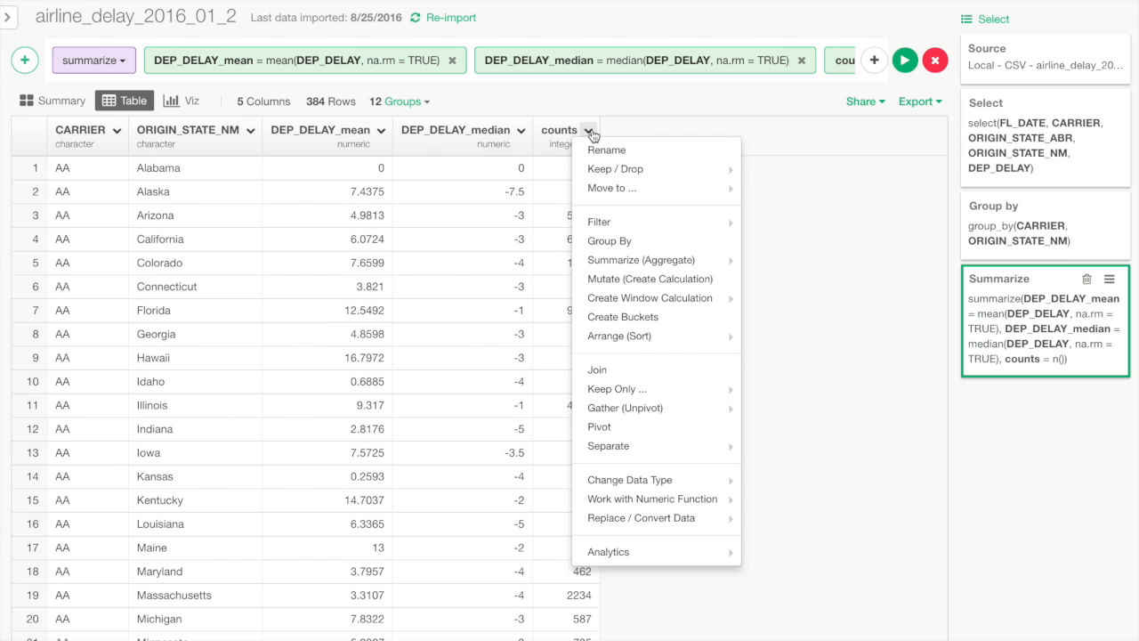
{"action": "left_click", "coordinate": [629, 279]}
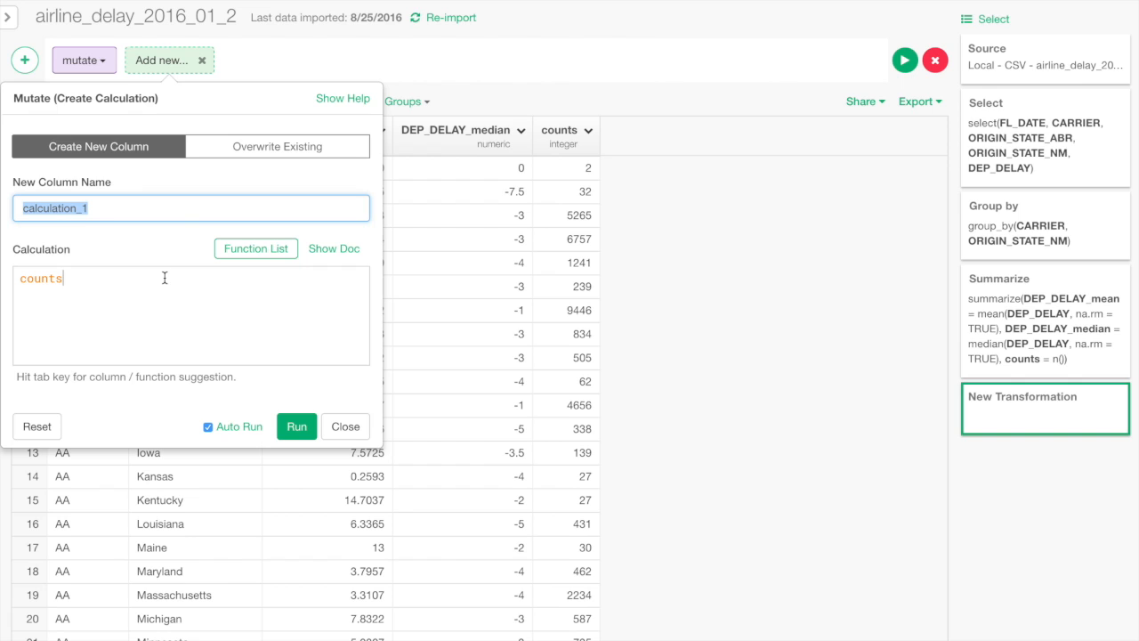
{"action": "left_click", "coordinate": [106, 207]}
{"action": "double_click", "coordinate": [106, 208]}
{"action": "type", "text": "total"}
{"action": "left_click", "coordinate": [20, 278]}
{"action": "type", "text": "sum("}
{"action": "key", "text": "End"}
{"action": "type", "text": ")"}
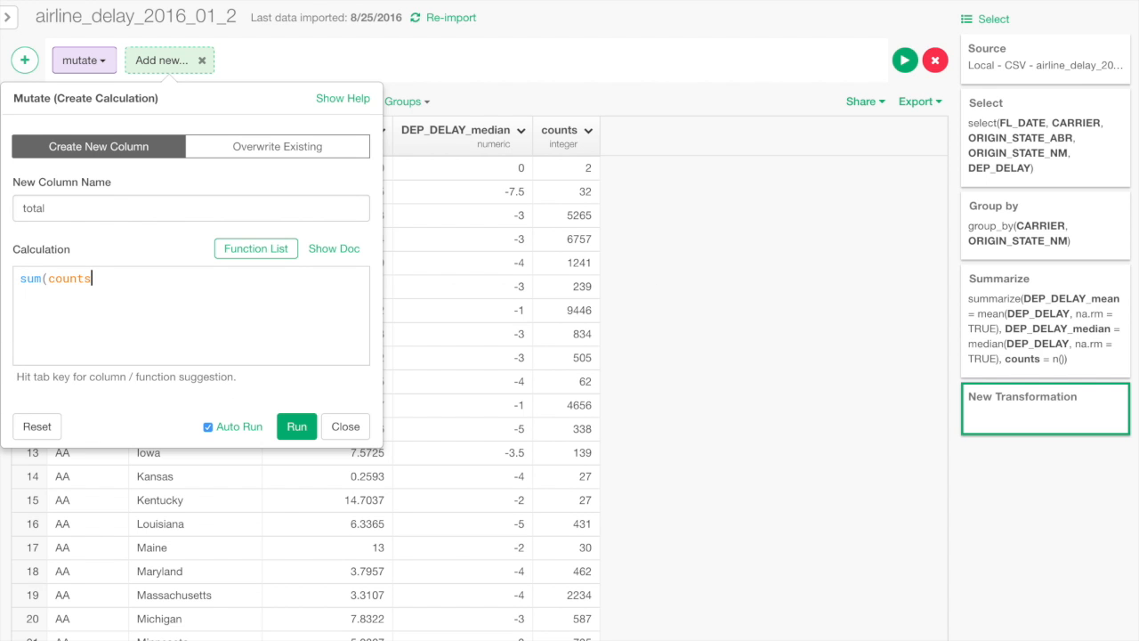
{"action": "key", "text": "Return"}
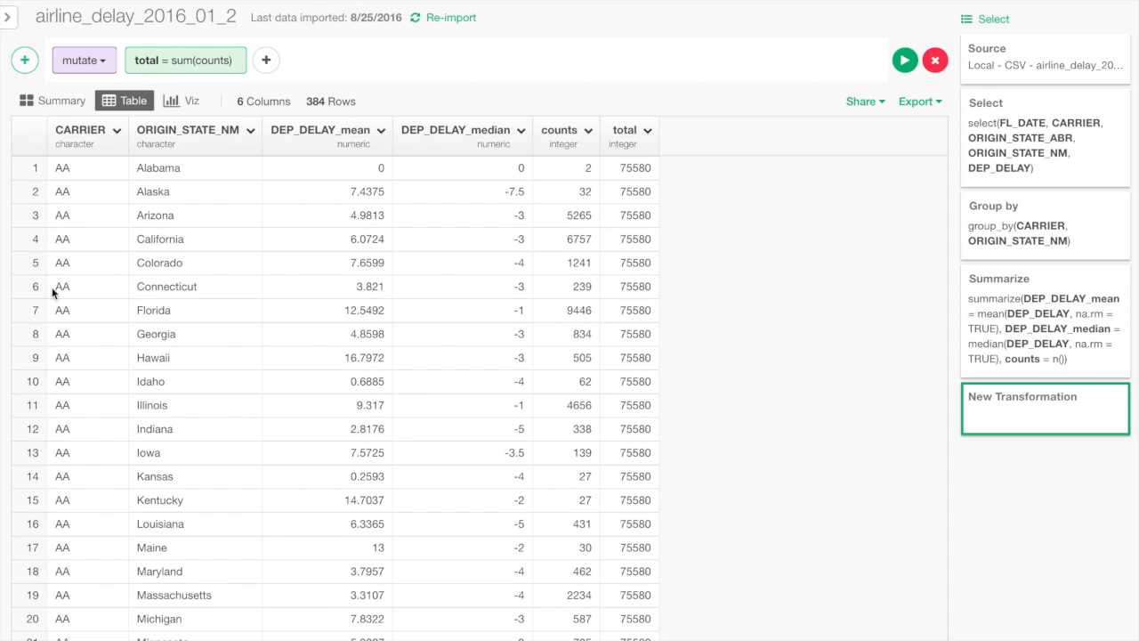
{"action": "scroll", "coordinate": [564, 456], "scroll_direction": "down", "scroll_amount": 10}
{"action": "scroll", "coordinate": [564, 455], "scroll_direction": "up", "scroll_amount": 10}
Add a calculated column named percentage to the Mutate step with the formula counts/total
{"action": "left_click", "coordinate": [588, 132]}
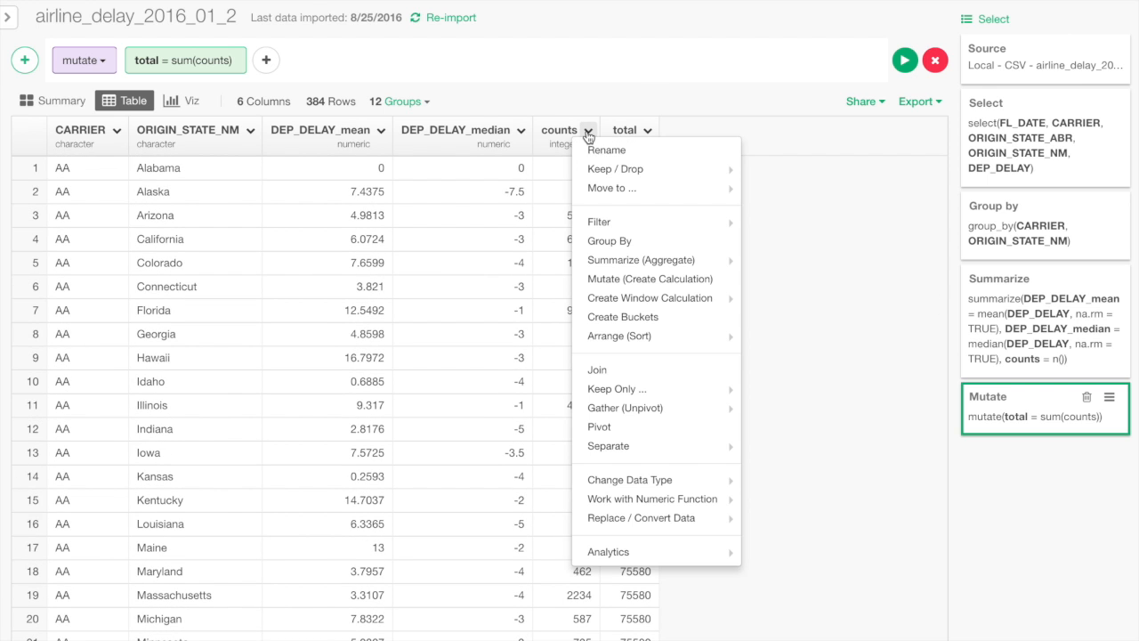
{"action": "left_click", "coordinate": [627, 281]}
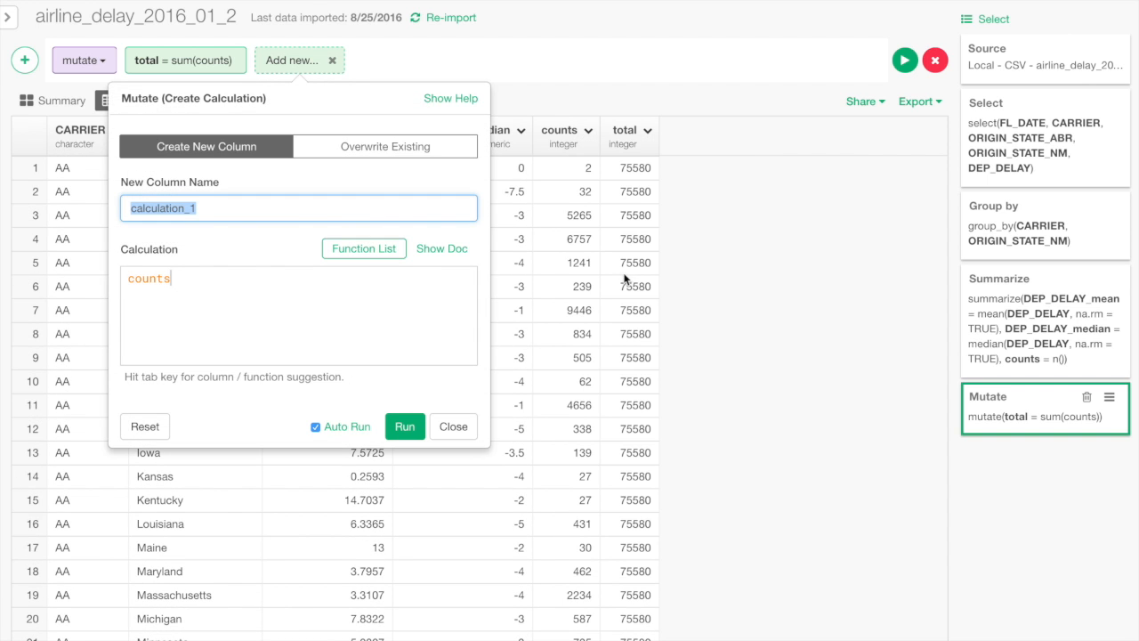
{"action": "left_click", "coordinate": [328, 275]}
{"action": "type", "text": "to"}
{"action": "key", "text": "Tab"}
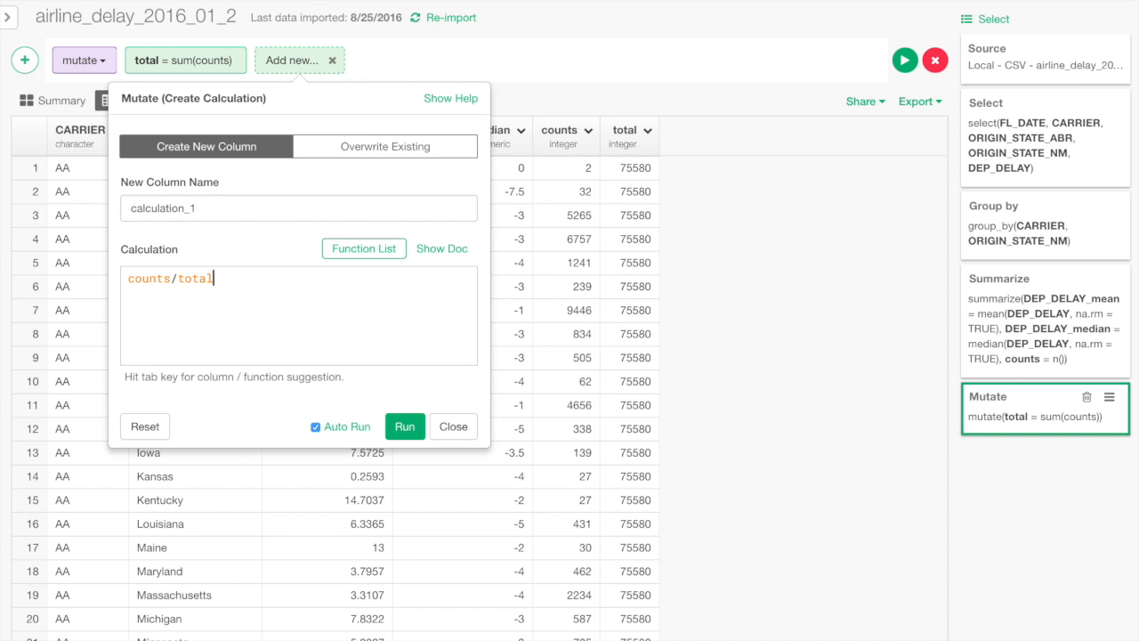
{"action": "left_click", "coordinate": [280, 214]}
{"action": "type", "text": "percentage"}
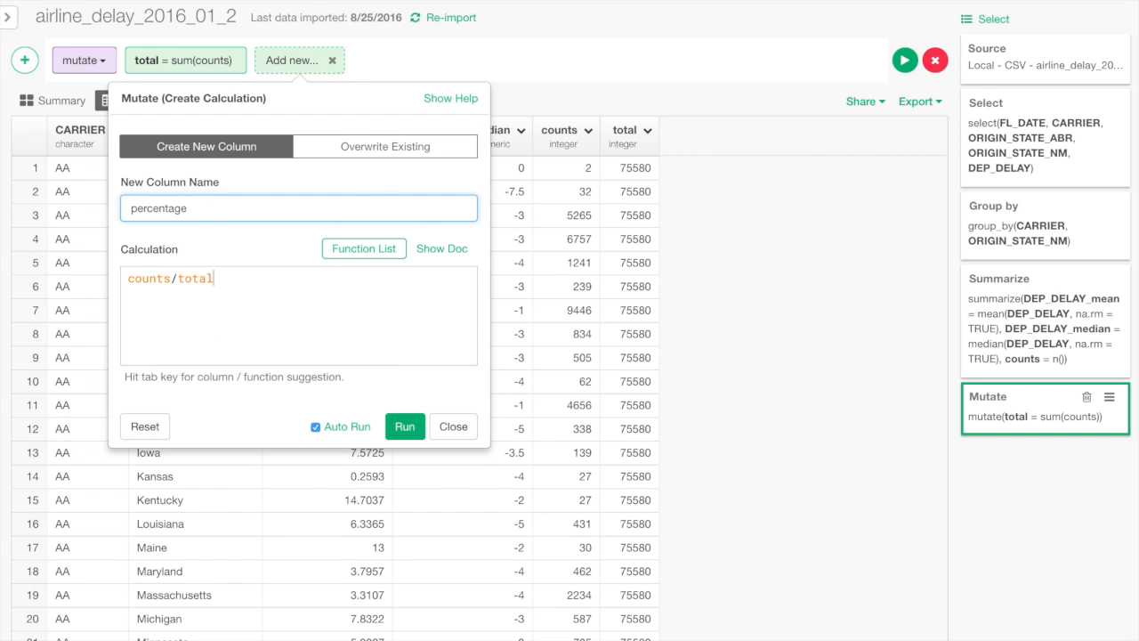
{"action": "key", "text": "Return"}
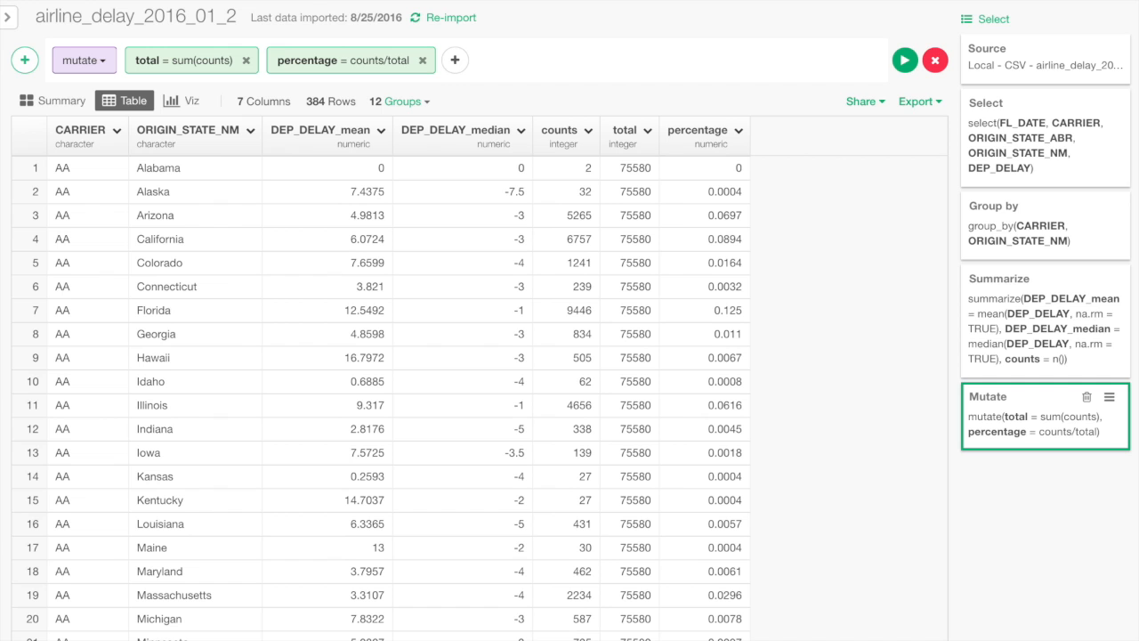
Change the percentage column's formula to counts/total*100
{"action": "left_click", "coordinate": [349, 61]}
{"action": "type", "text": "*10"}
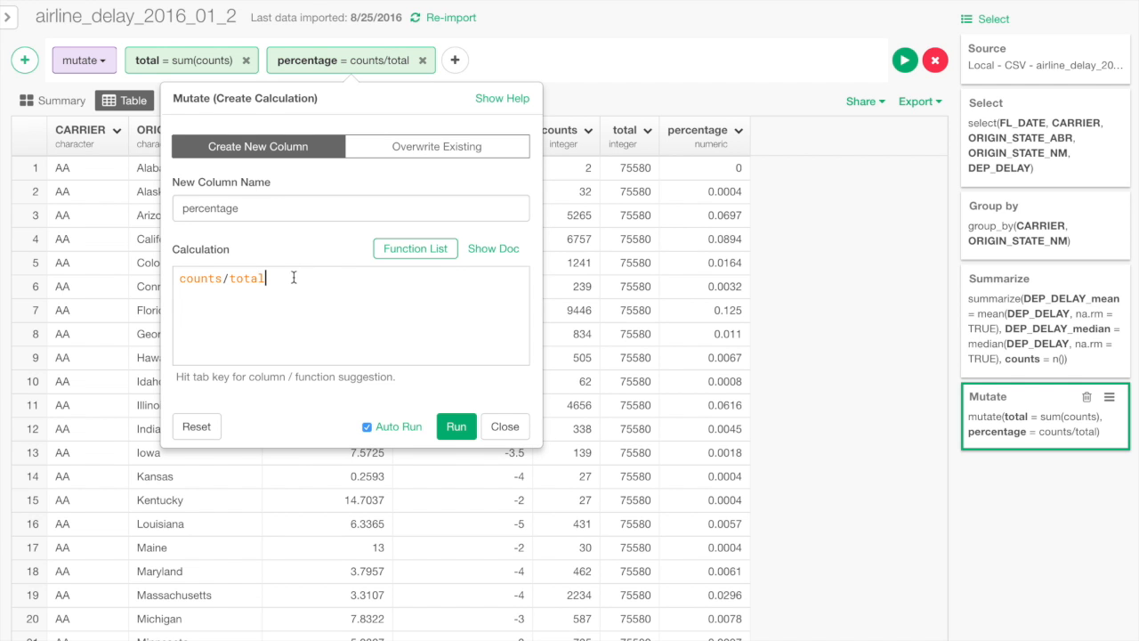
{"action": "type", "text": "0"}
{"action": "left_click", "coordinate": [456, 427]}
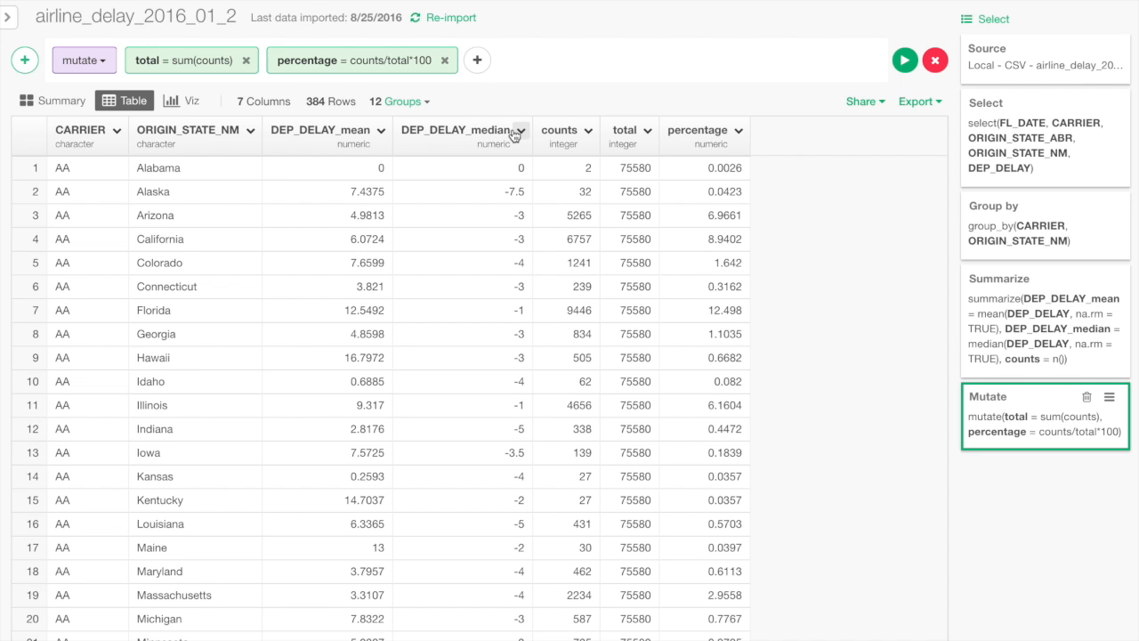
Create a min_rank window calculation on DEP_DELAY_mean as a new column and look through its ranks
{"action": "left_click", "coordinate": [381, 131]}
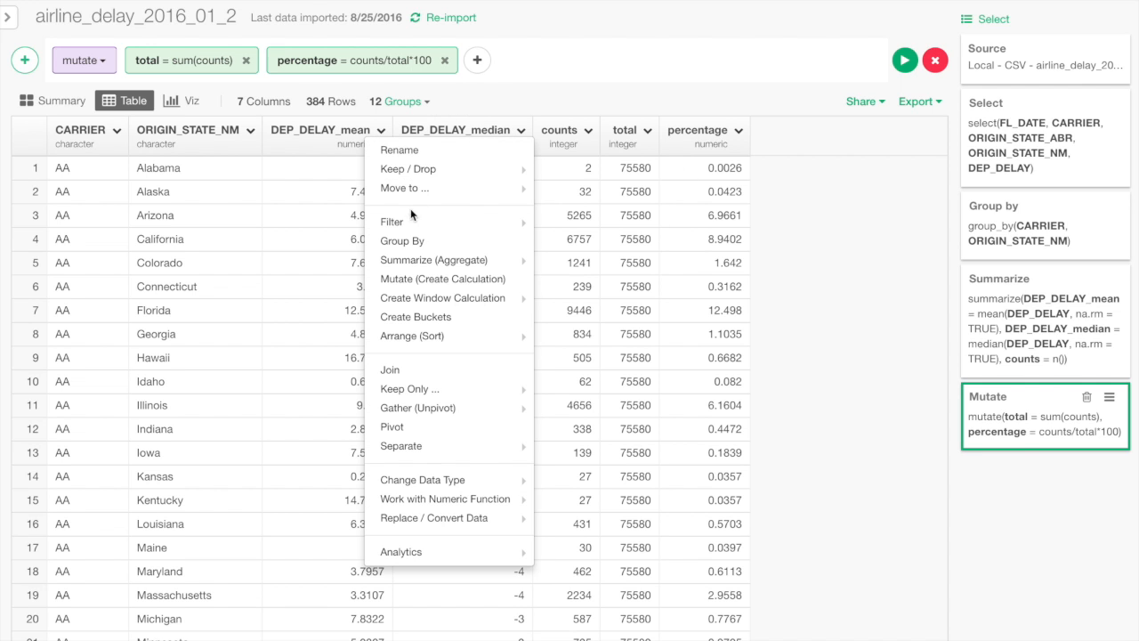
{"action": "mouse_move", "coordinate": [465, 304]}
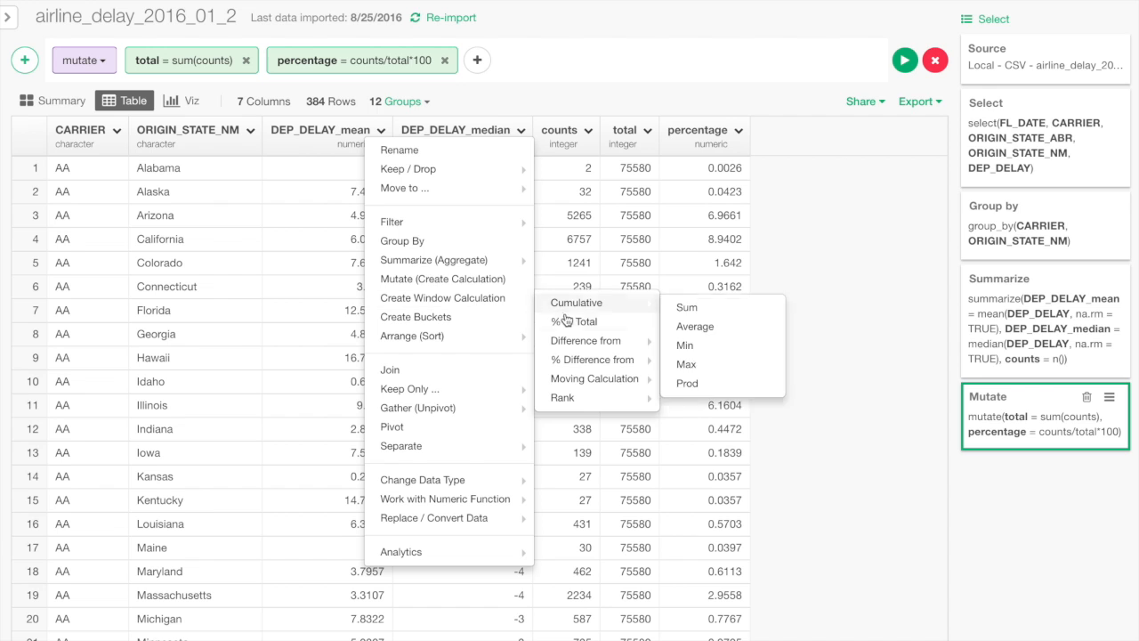
{"action": "mouse_move", "coordinate": [579, 398]}
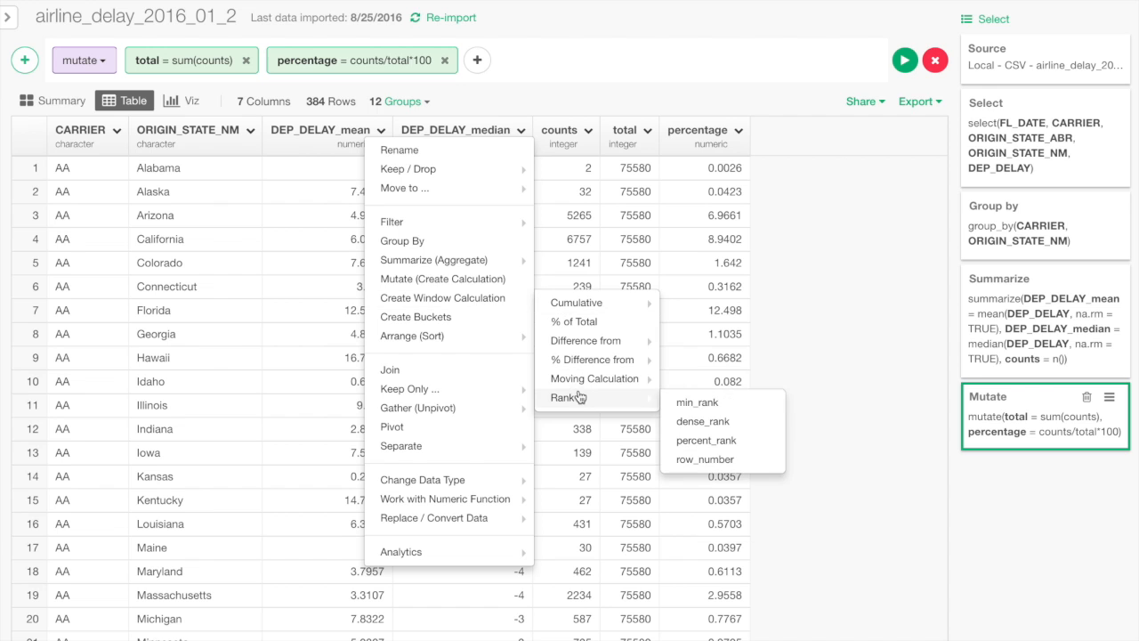
{"action": "left_click", "coordinate": [695, 407]}
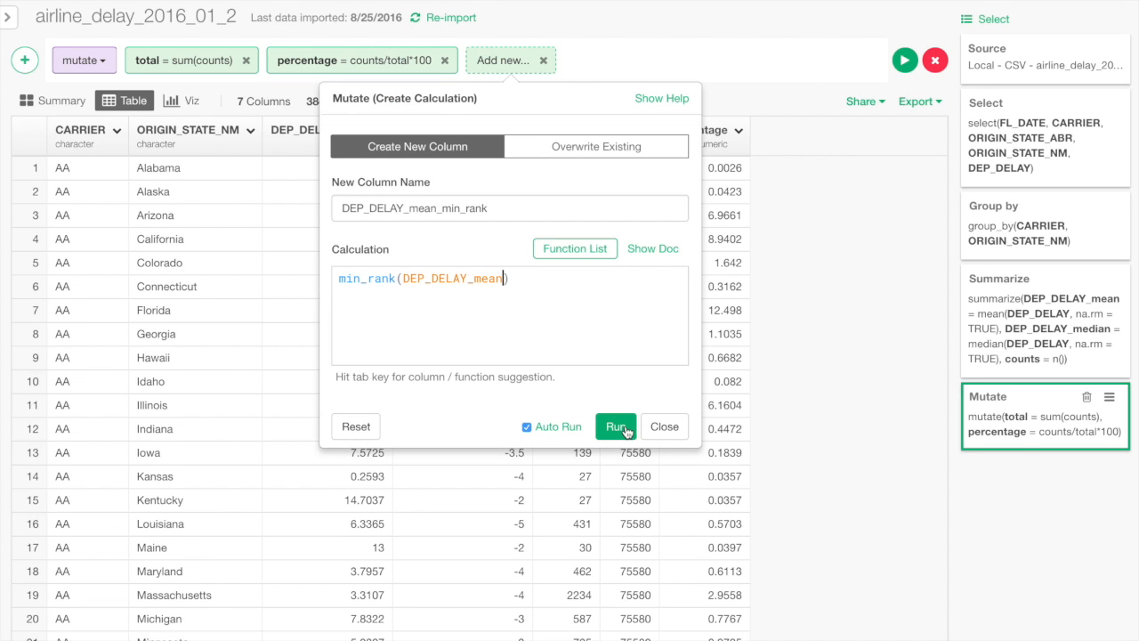
{"action": "left_click", "coordinate": [625, 427]}
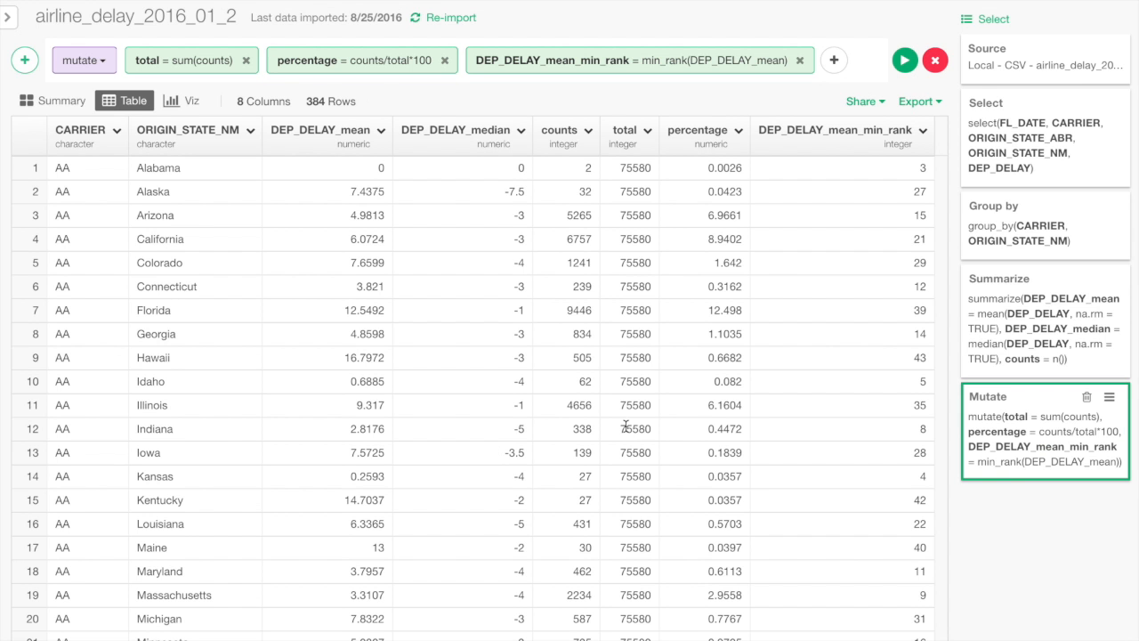
{"action": "scroll", "coordinate": [858, 528], "scroll_direction": "down", "scroll_amount": 5}
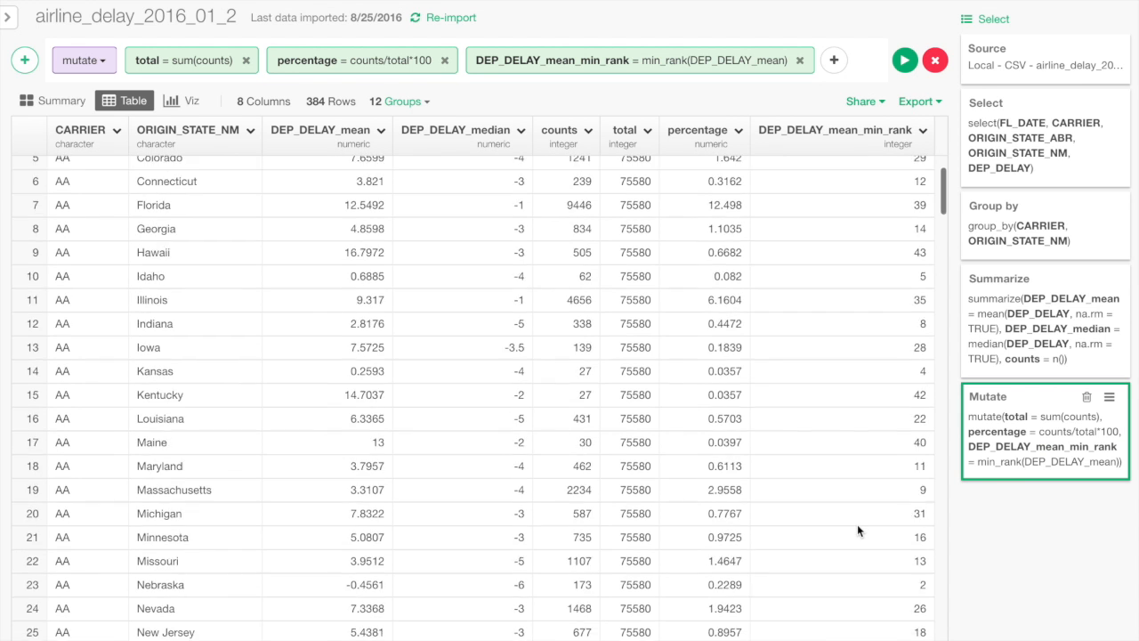
{"action": "scroll", "coordinate": [857, 531], "scroll_direction": "down", "scroll_amount": 3}
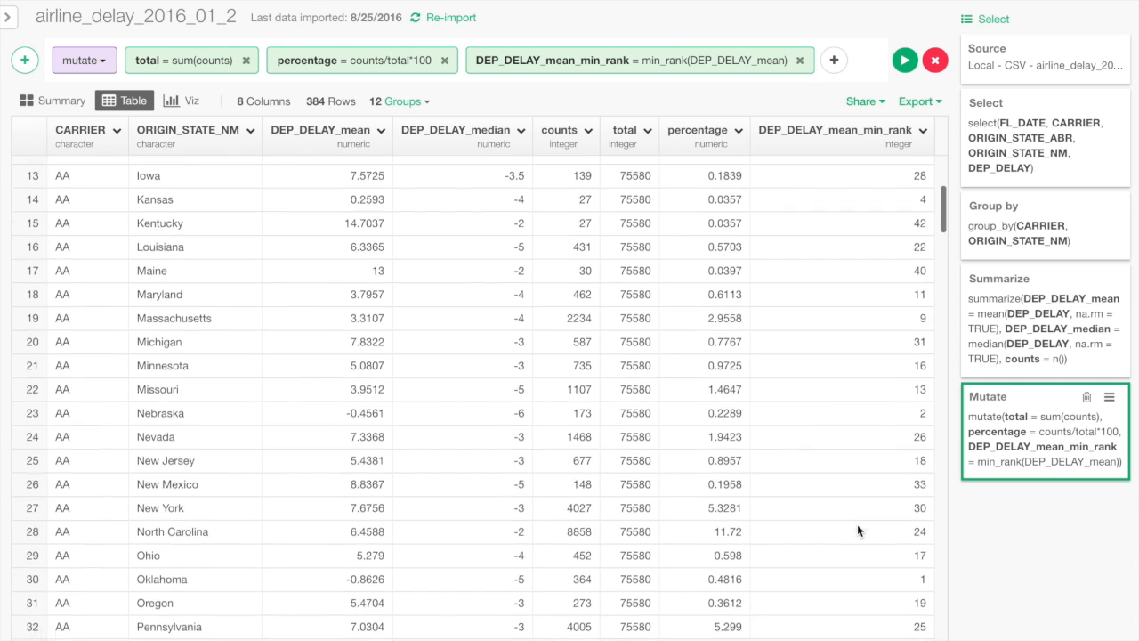